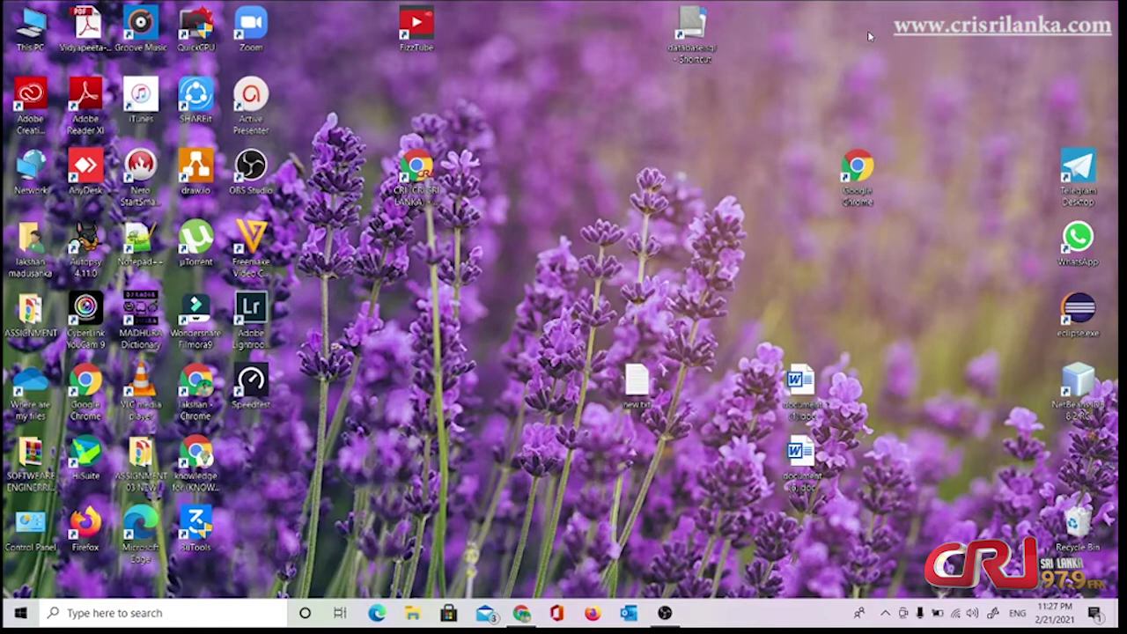
# Open Chrome in a maximized window, search Google for "gmail account" and open the Create your Google Account page
pyautogui.doubleClick(874, 187)
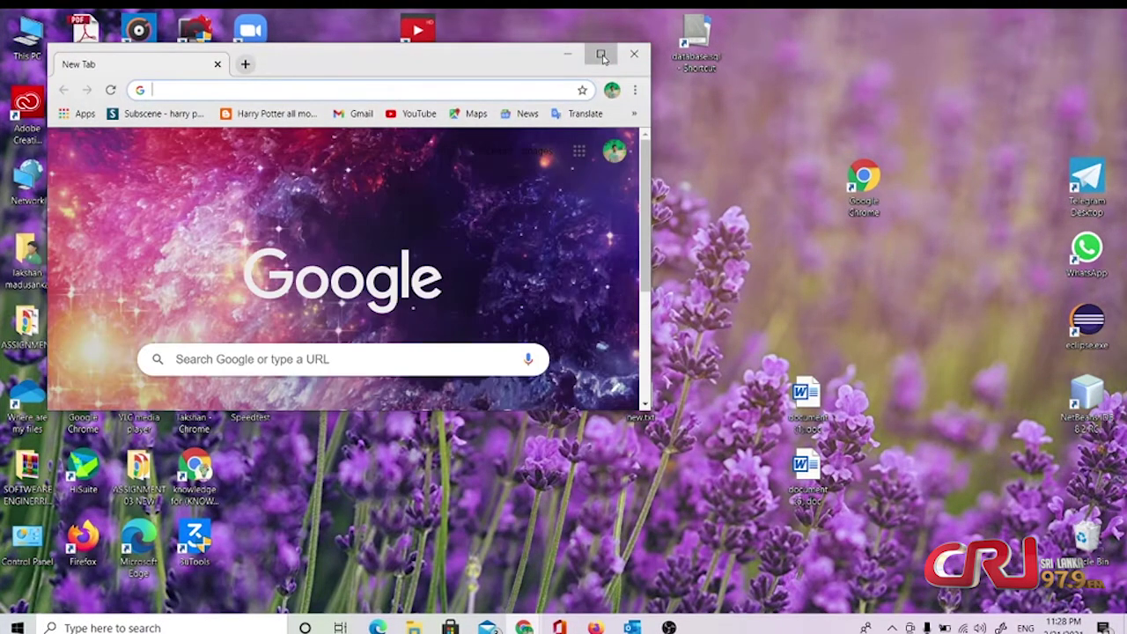
pyautogui.click(600, 55)
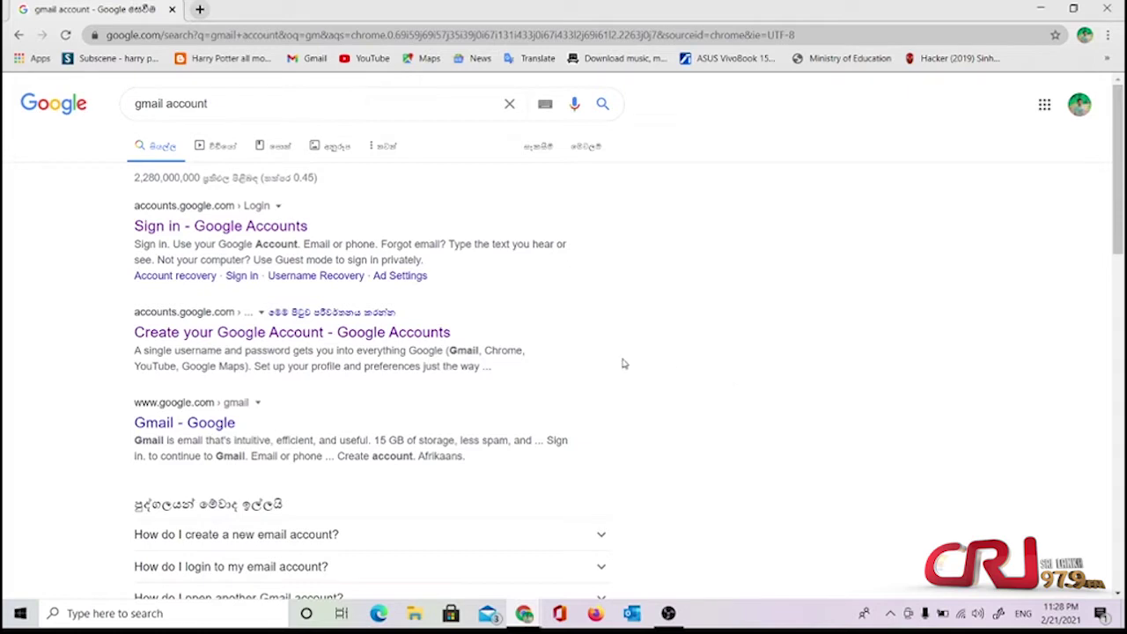
pyautogui.click(224, 335)
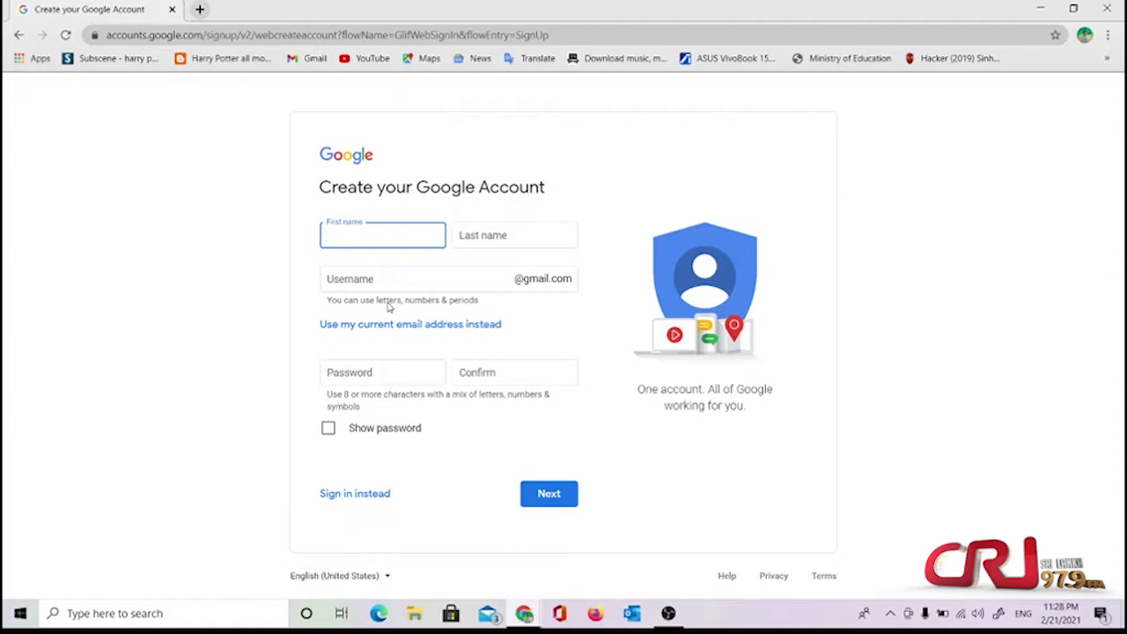
# Fill in the sign-up form with first name "science", last name "acadamy" and the chosen Gmail username
pyautogui.write('science')
pyautogui.click(500, 232)
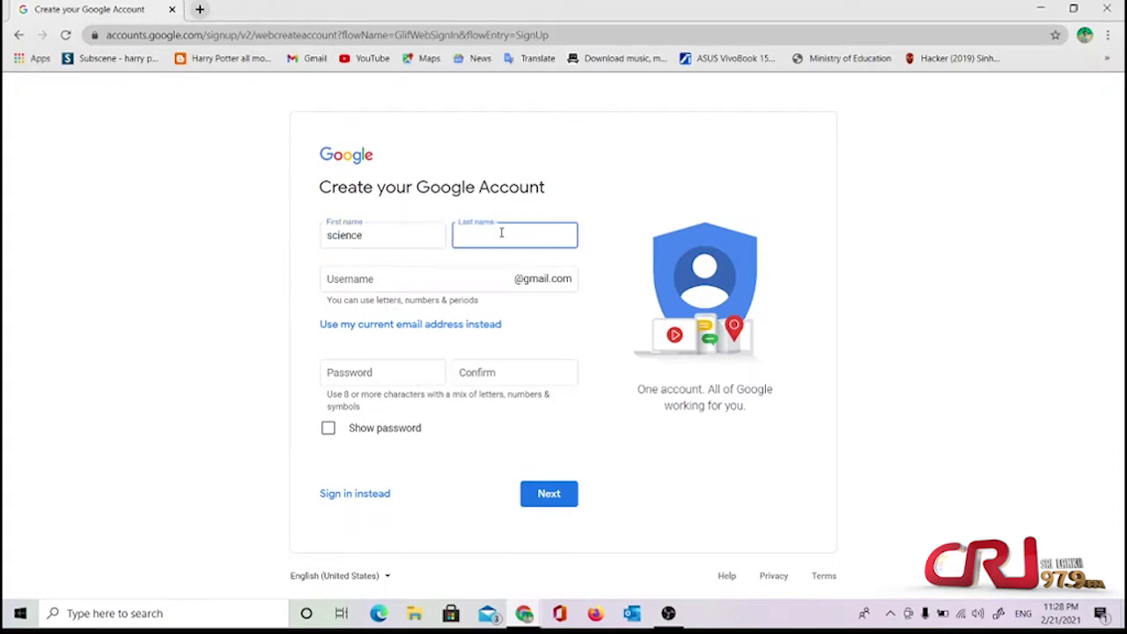
pyautogui.write('ac')
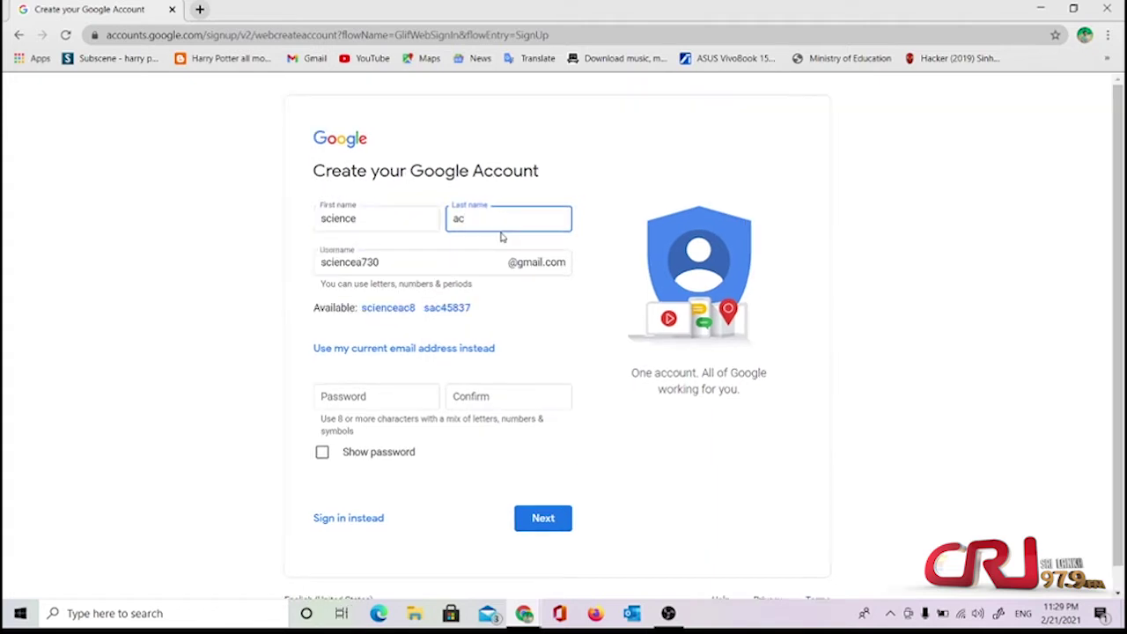
pyautogui.write('adamy')
pyautogui.click(409, 264)
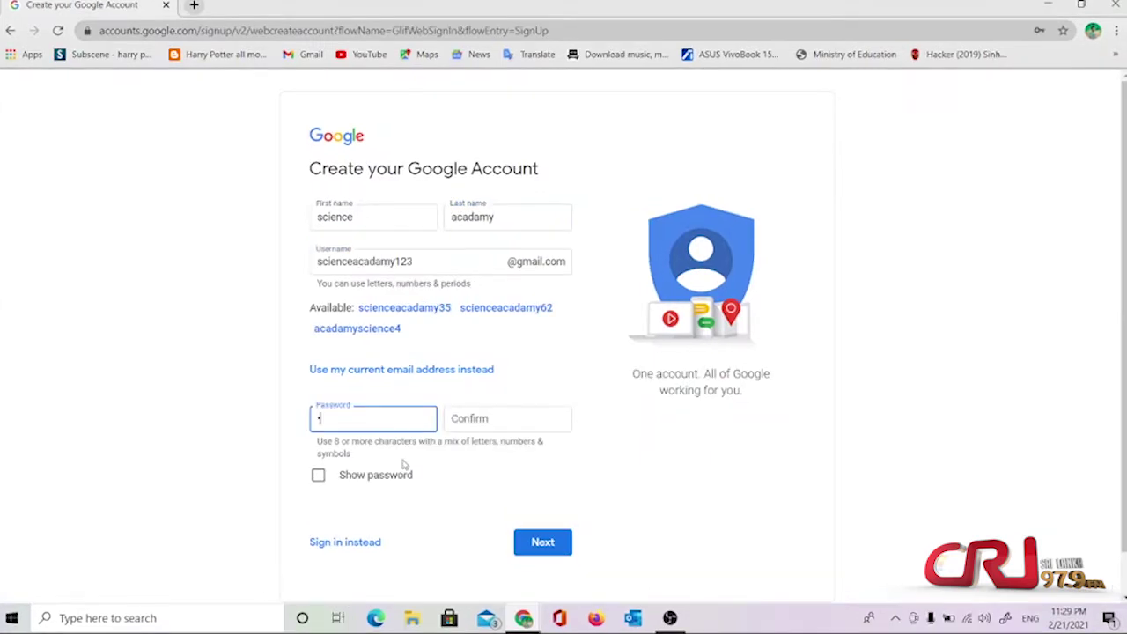
# Enter the new account password, repeat it in the confirmation field and submit the sign-up form
pyautogui.write('•••••••••••••••')
pyautogui.click(478, 421)
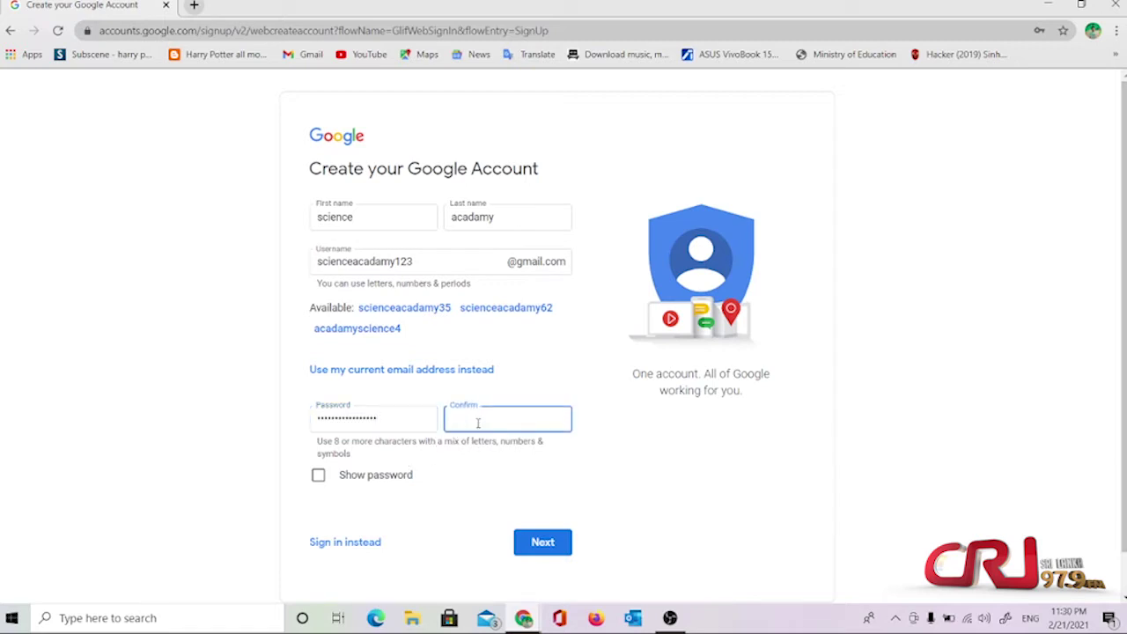
pyautogui.write('•••••••••••••••••')
pyautogui.click(537, 542)
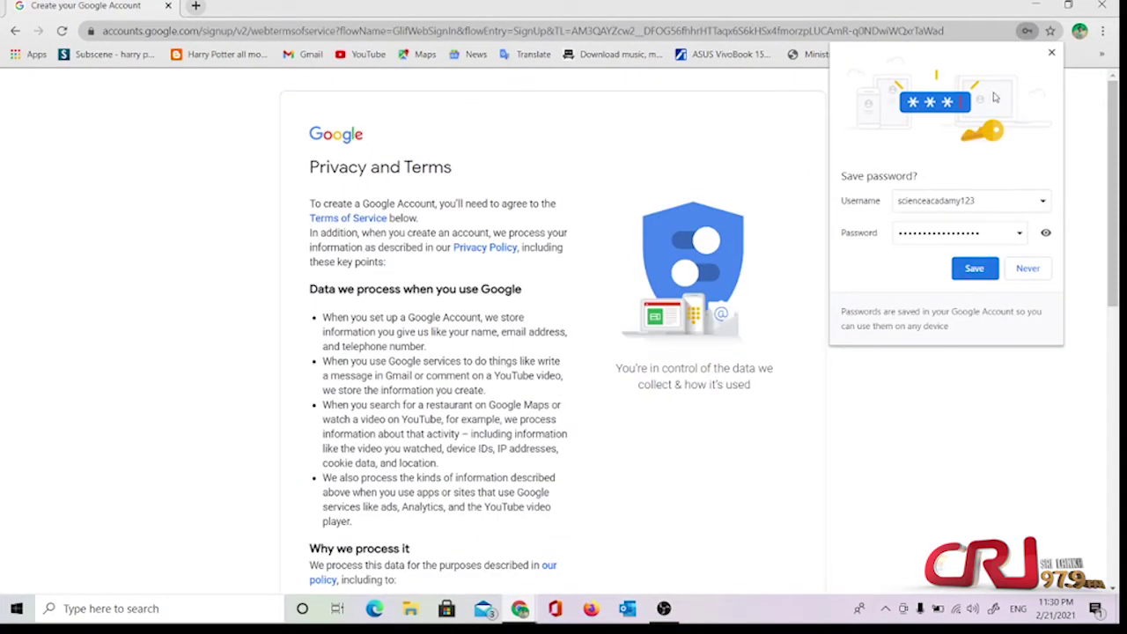
# Save the new login in the browser and agree to Google's Privacy and Terms
pyautogui.click(975, 267)
pyautogui.moveTo(1114, 234); pyautogui.dragTo(1117, 510)
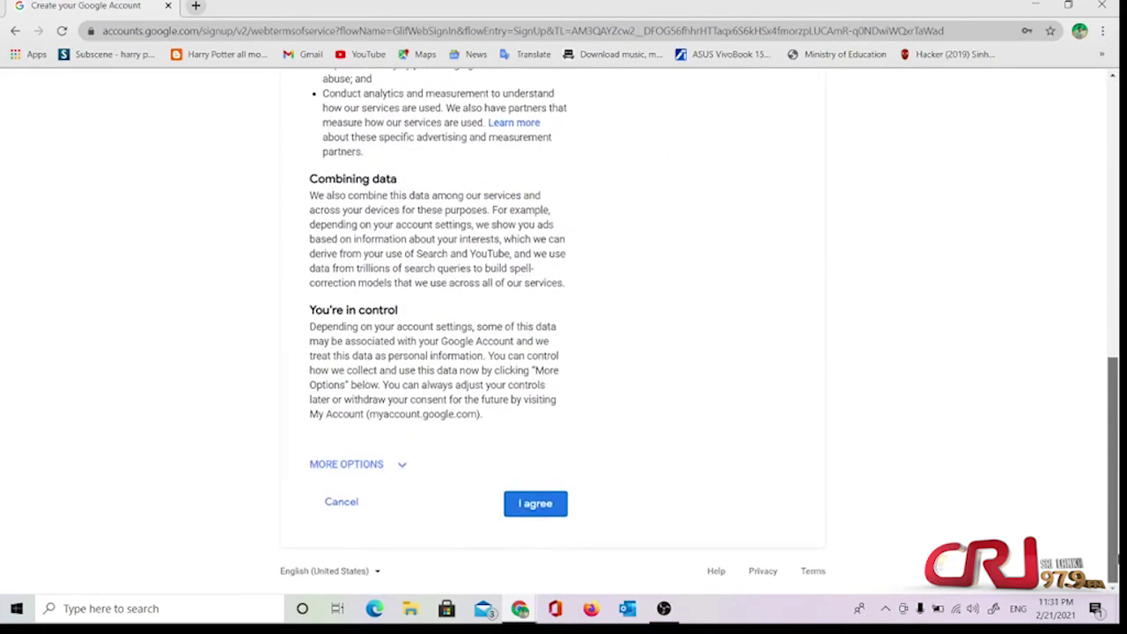
pyautogui.click(555, 506)
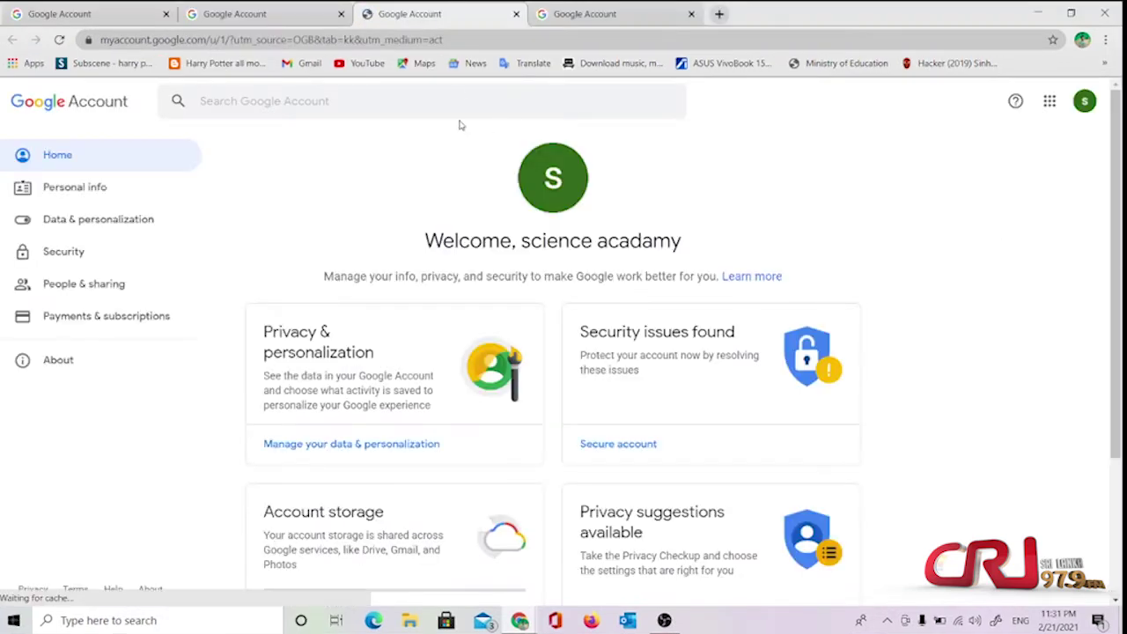
# Close the duplicate Google Account tabs, leaving a single one open
pyautogui.click(342, 14)
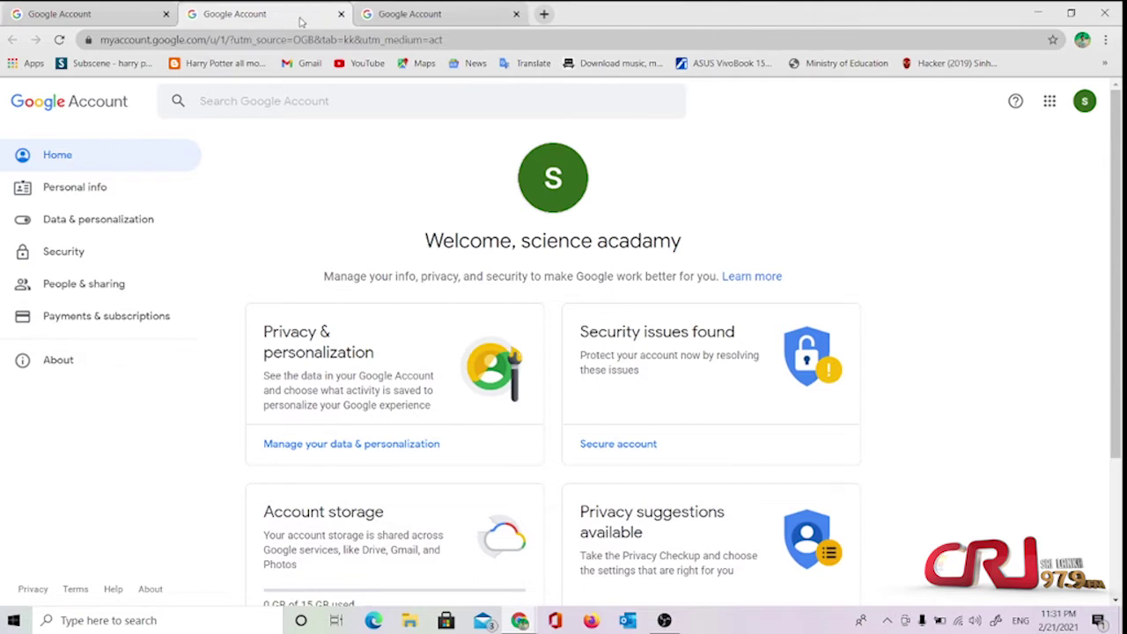
pyautogui.click(167, 14)
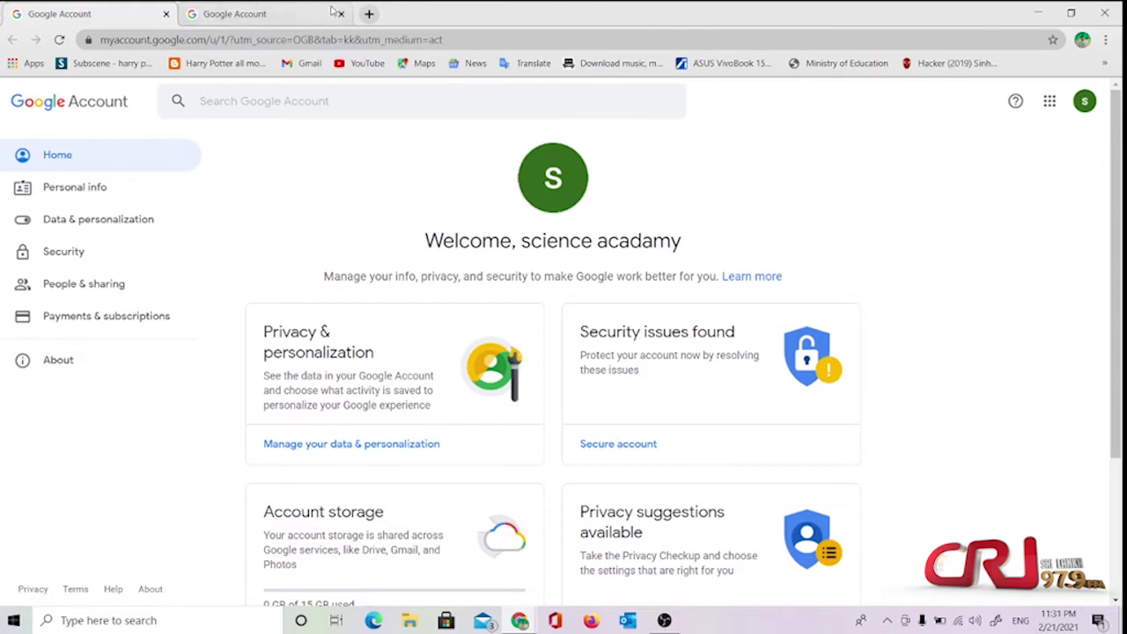
pyautogui.click(344, 14)
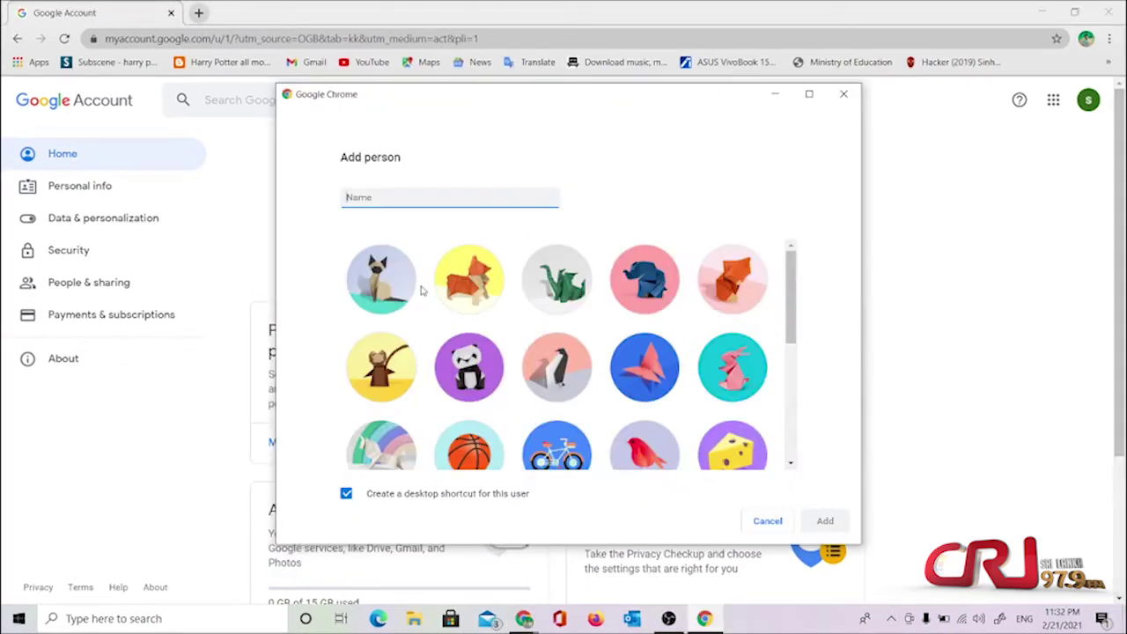
# Set up a new browser profile with the basketball picture and a name starting with "science a"
pyautogui.click(469, 447)
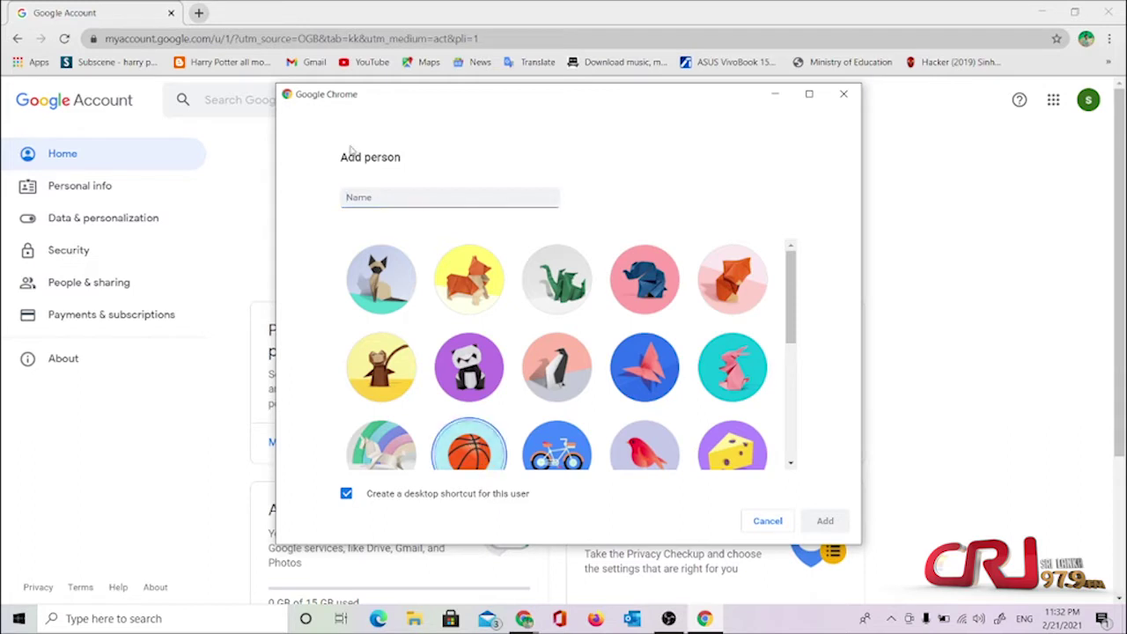
pyautogui.click(361, 197)
pyautogui.write('ad')
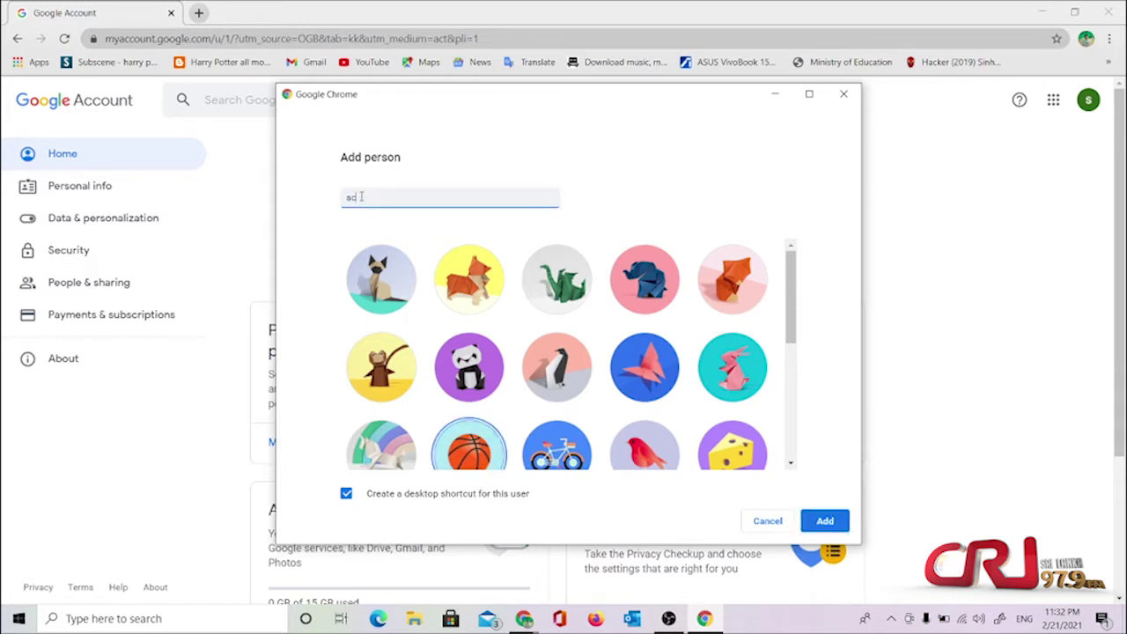
pyautogui.write('ience a')
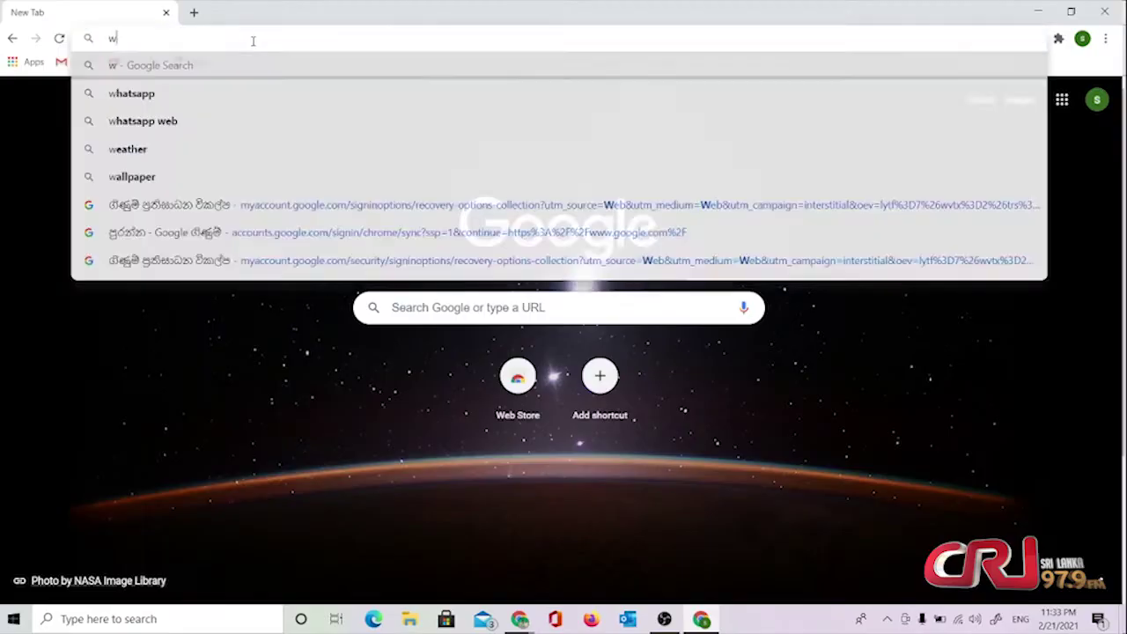
pyautogui.write('www')
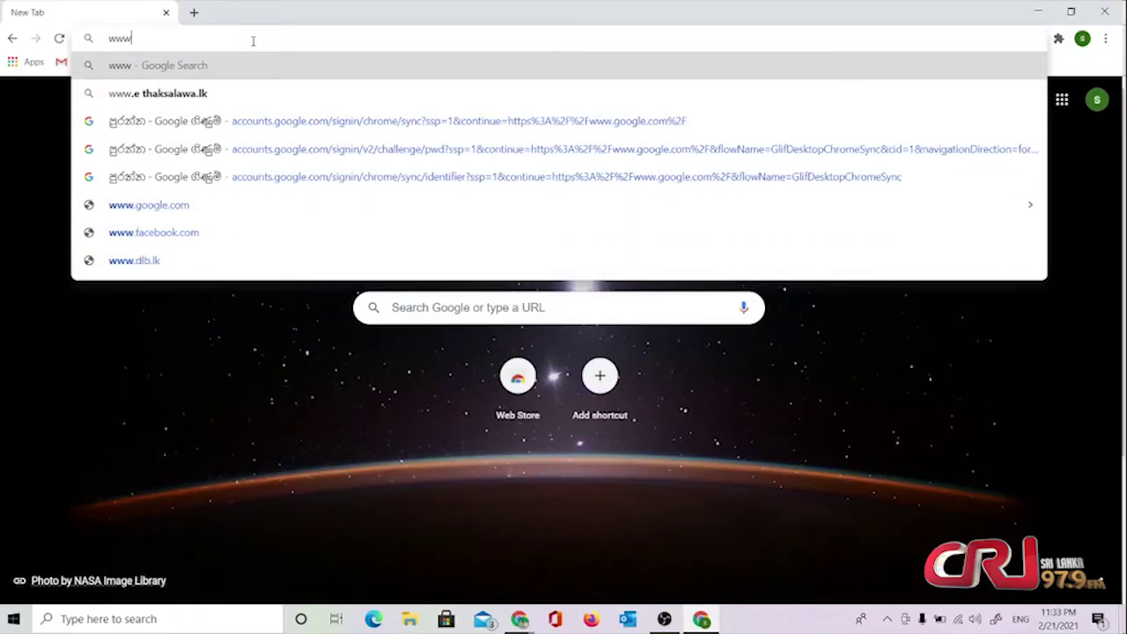
pyautogui.write('.you')
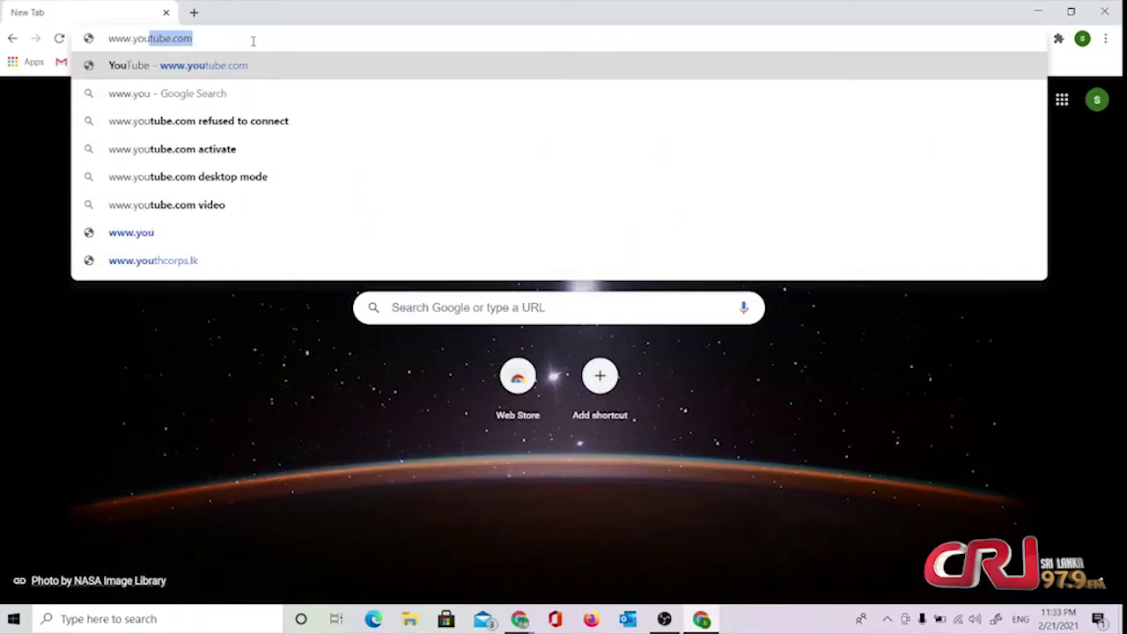
pyautogui.press('Return')
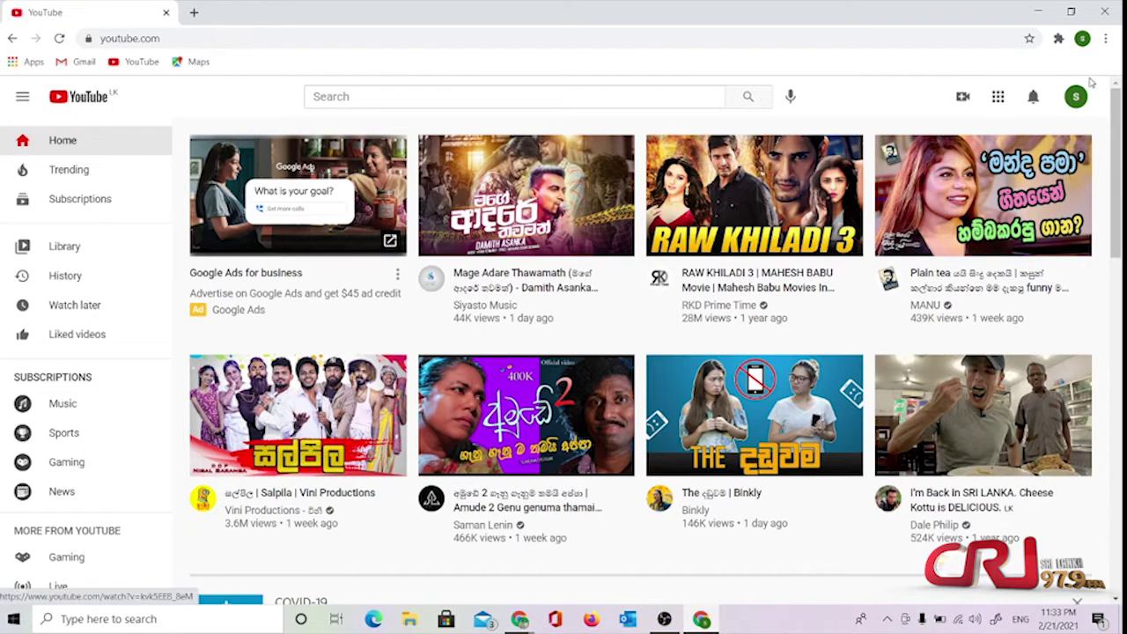
pyautogui.click(1075, 97)
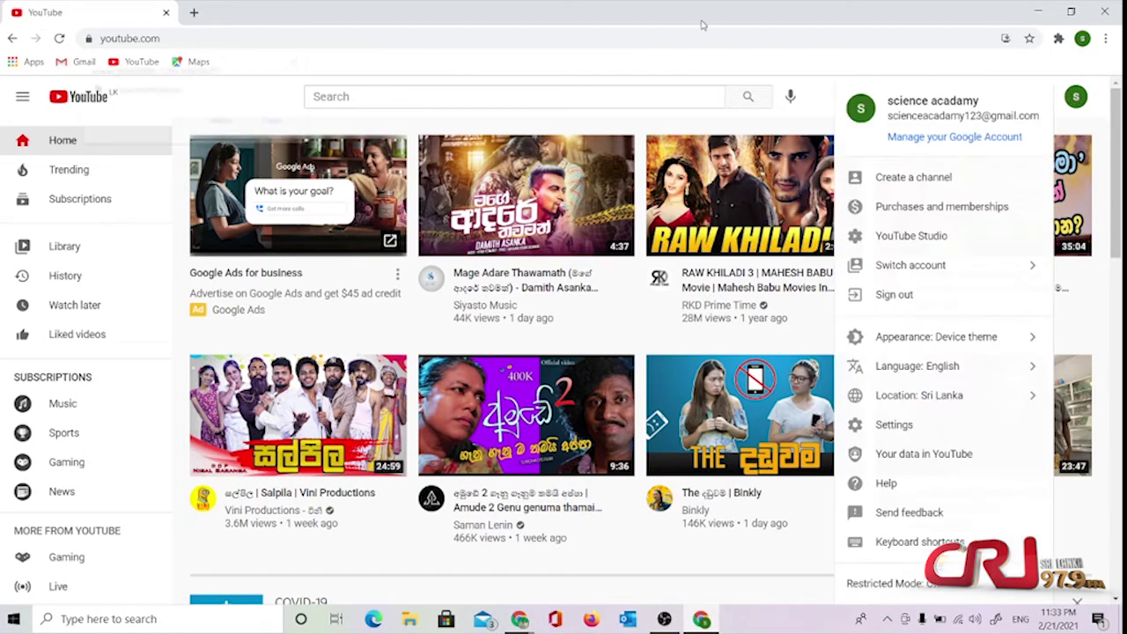
pyautogui.click(920, 236)
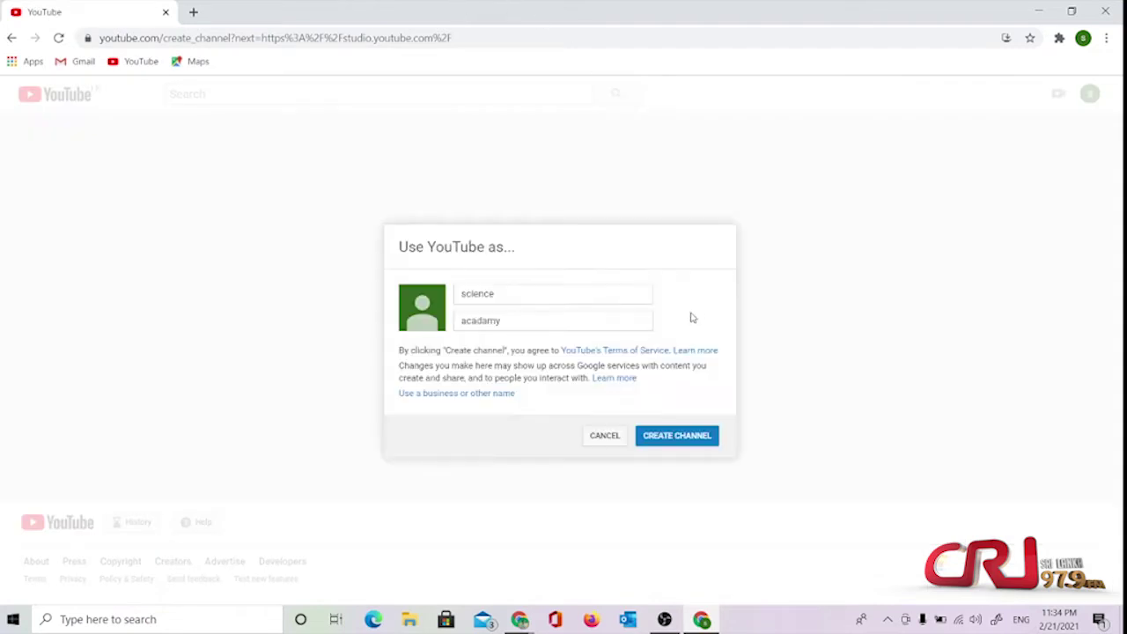
# Review the first and last name fields proposed for the new YouTube channel
pyautogui.click(484, 293)
pyautogui.moveTo(502, 293); pyautogui.dragTo(459, 293)
pyautogui.click(513, 319)
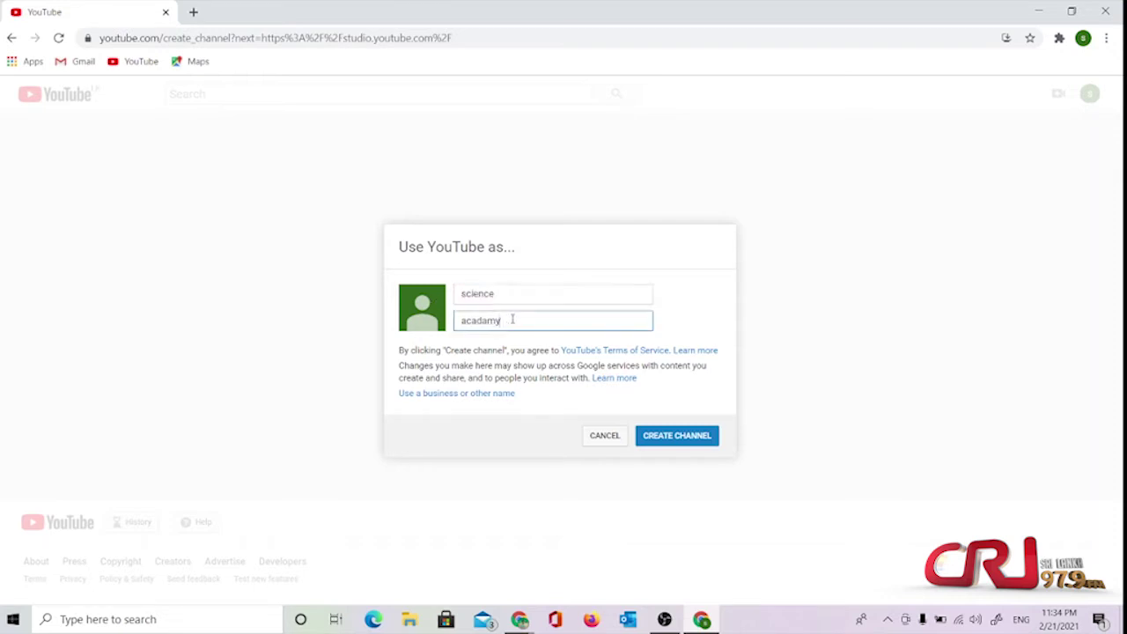
pyautogui.moveTo(514, 319); pyautogui.dragTo(453, 326)
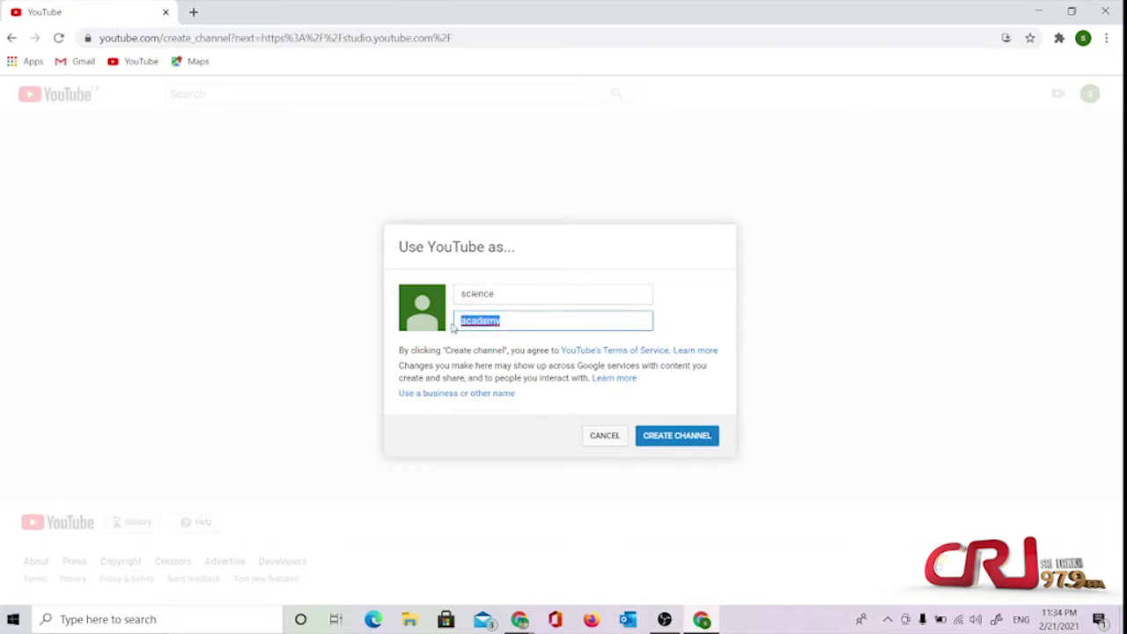
pyautogui.click(508, 321)
pyautogui.rightClick(490, 324)
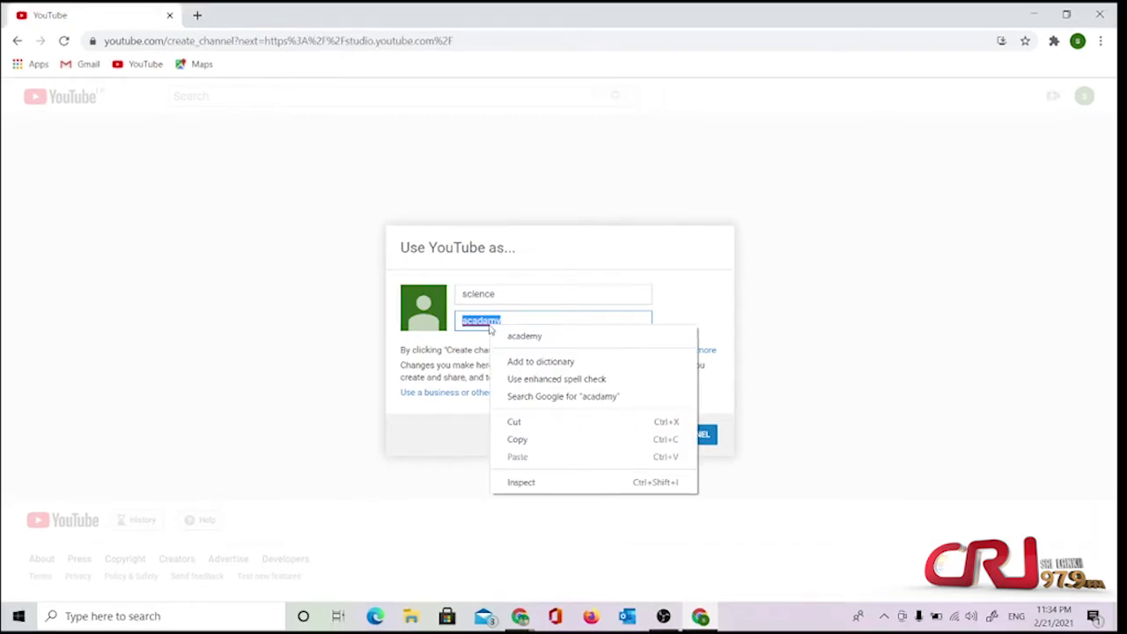
pyautogui.click(529, 309)
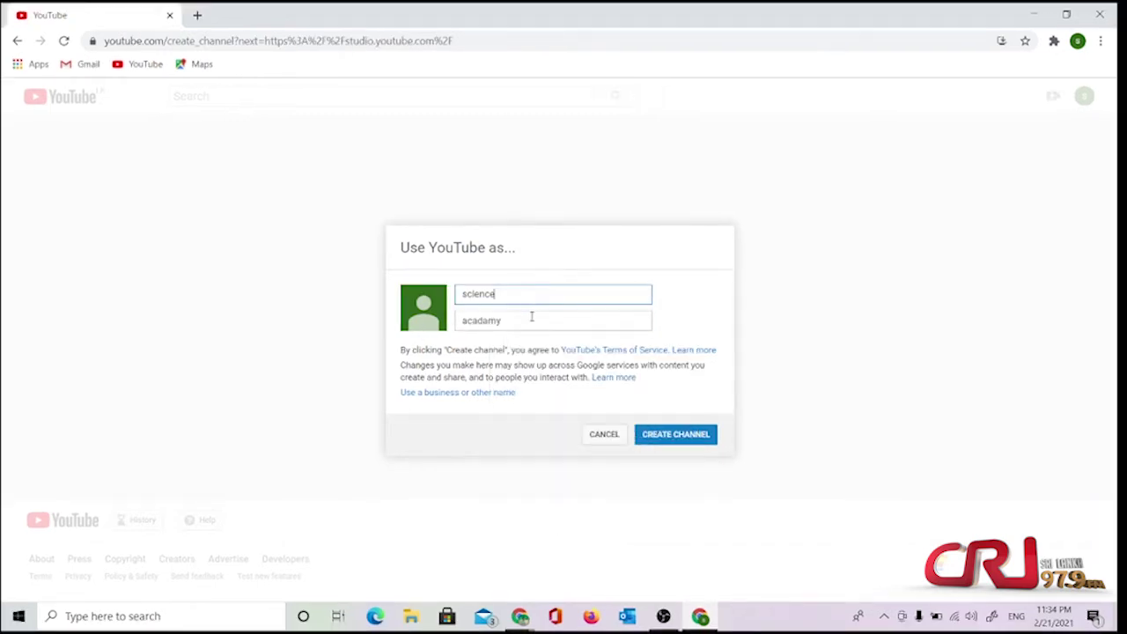
pyautogui.click(533, 319)
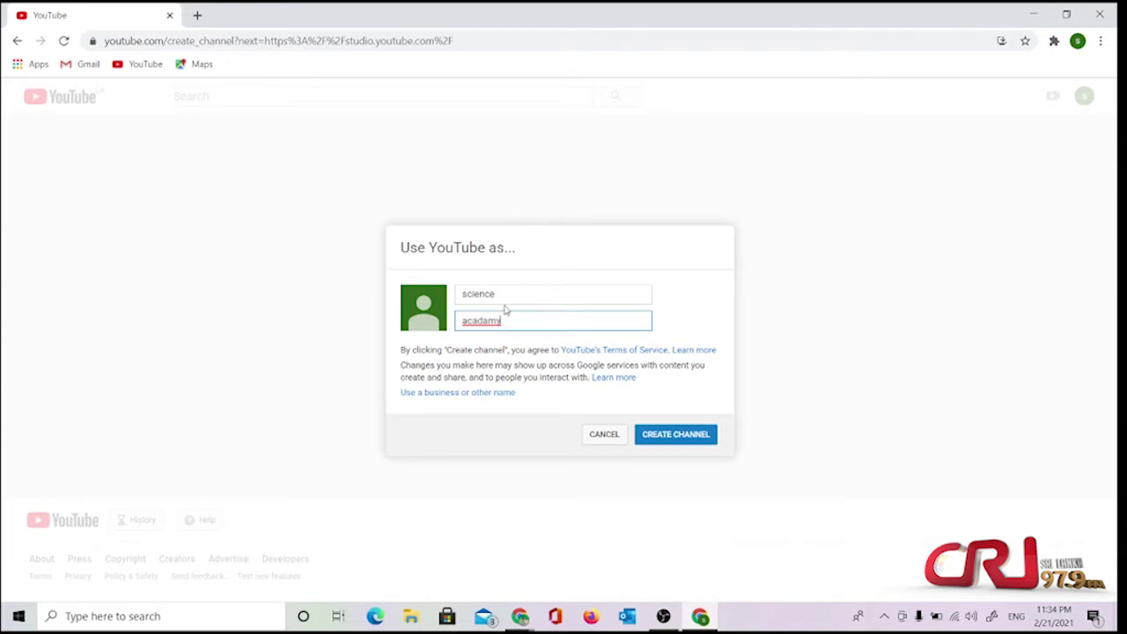
pyautogui.click(504, 294)
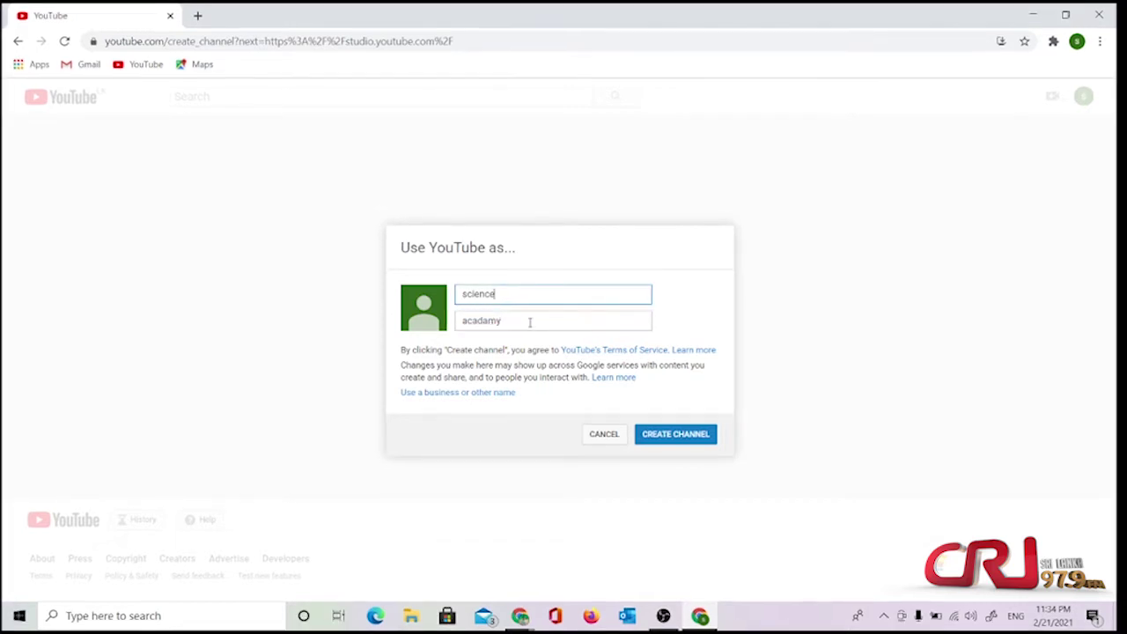
pyautogui.doubleClick(530, 323)
# Create the channel, reload the page to reach its Studio dashboard and get past the welcome message
pyautogui.click(695, 437)
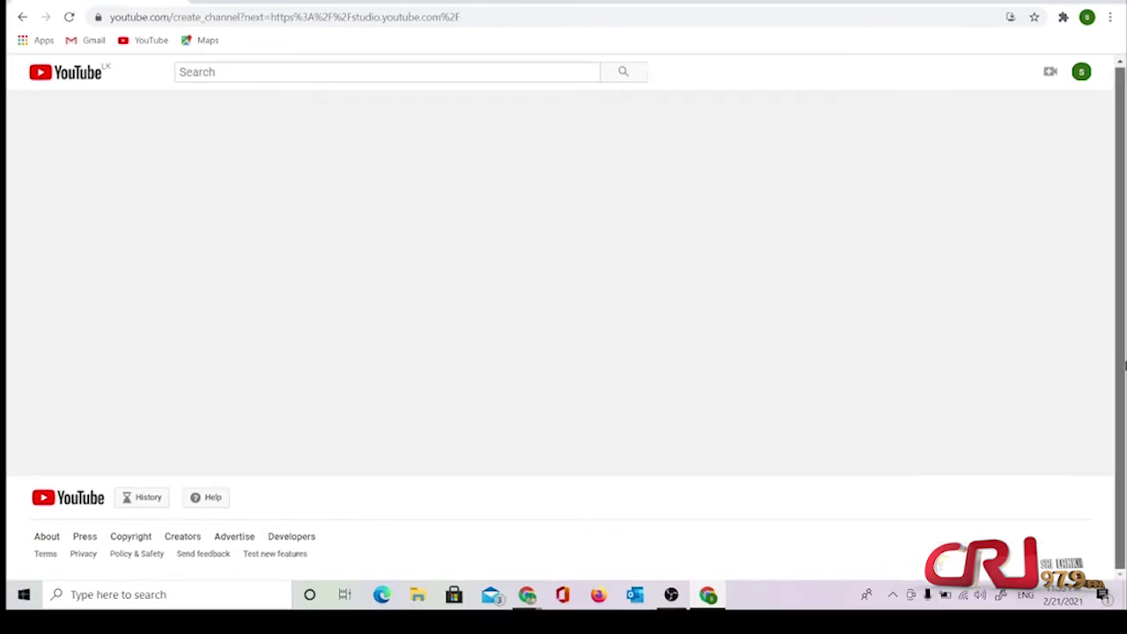
pyautogui.click(400, 16)
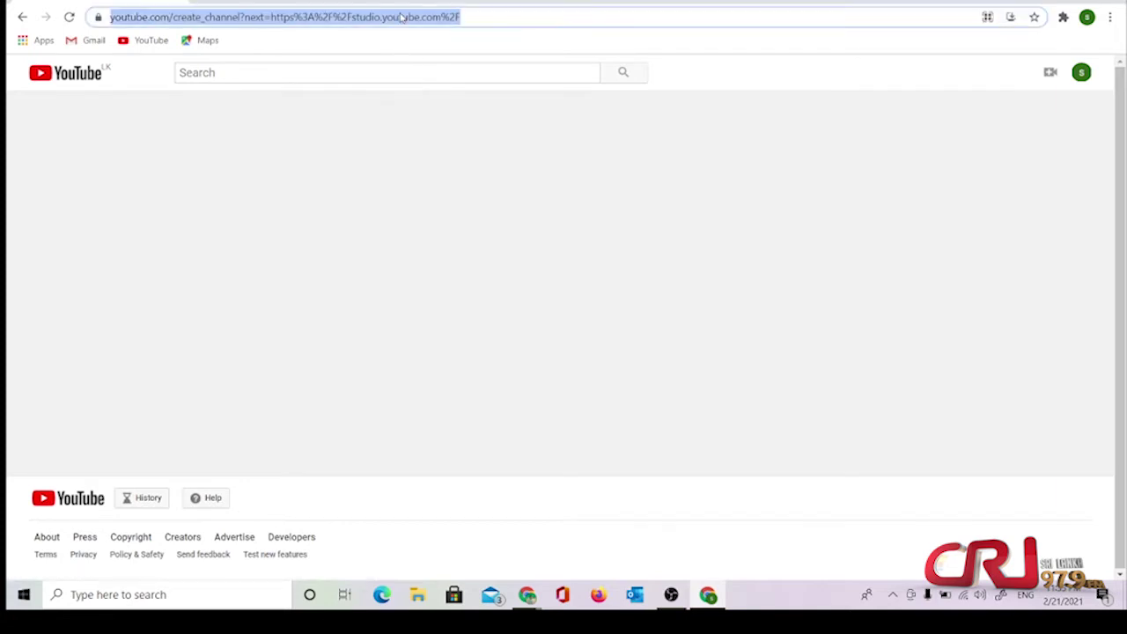
pyautogui.press('Return')
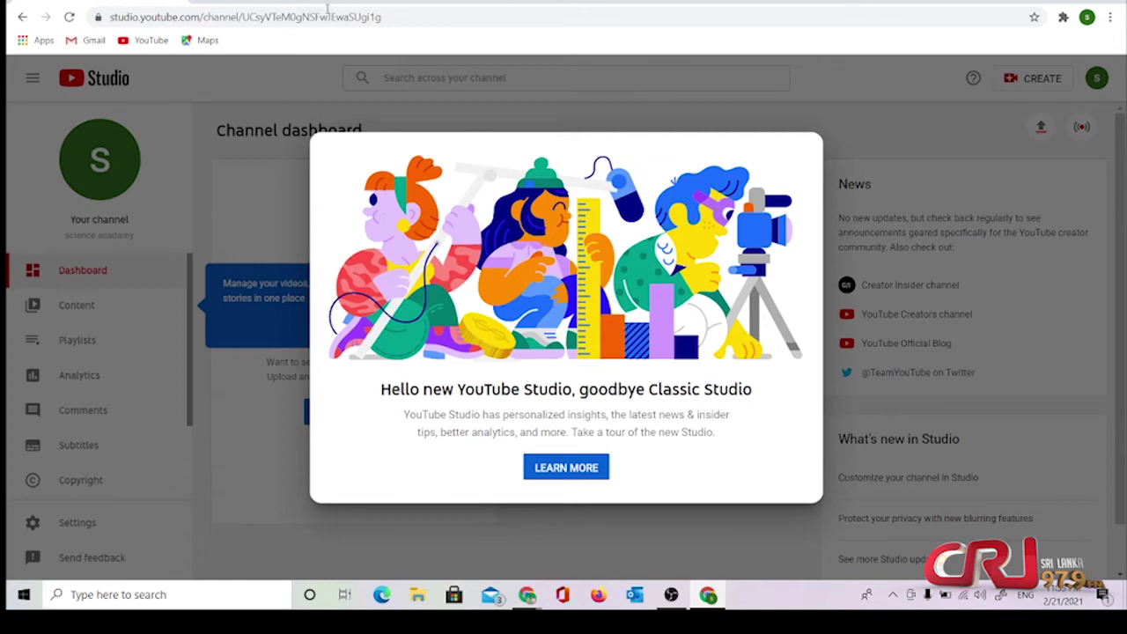
pyautogui.click(596, 471)
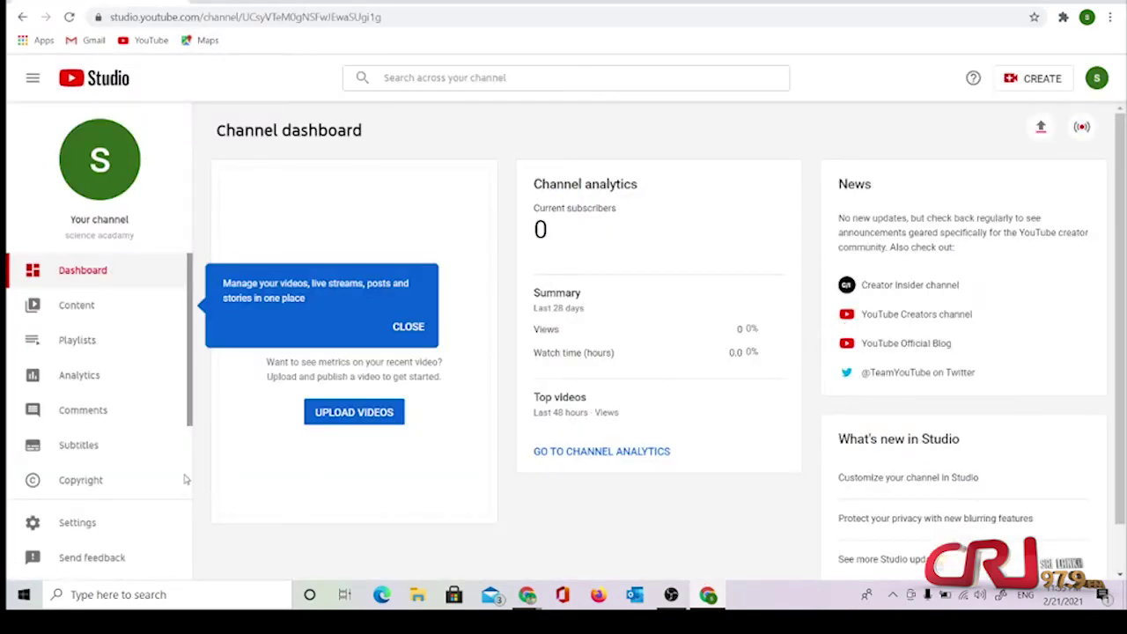
# Open the Studio settings and look through the default currency options in the General section
pyautogui.click(61, 525)
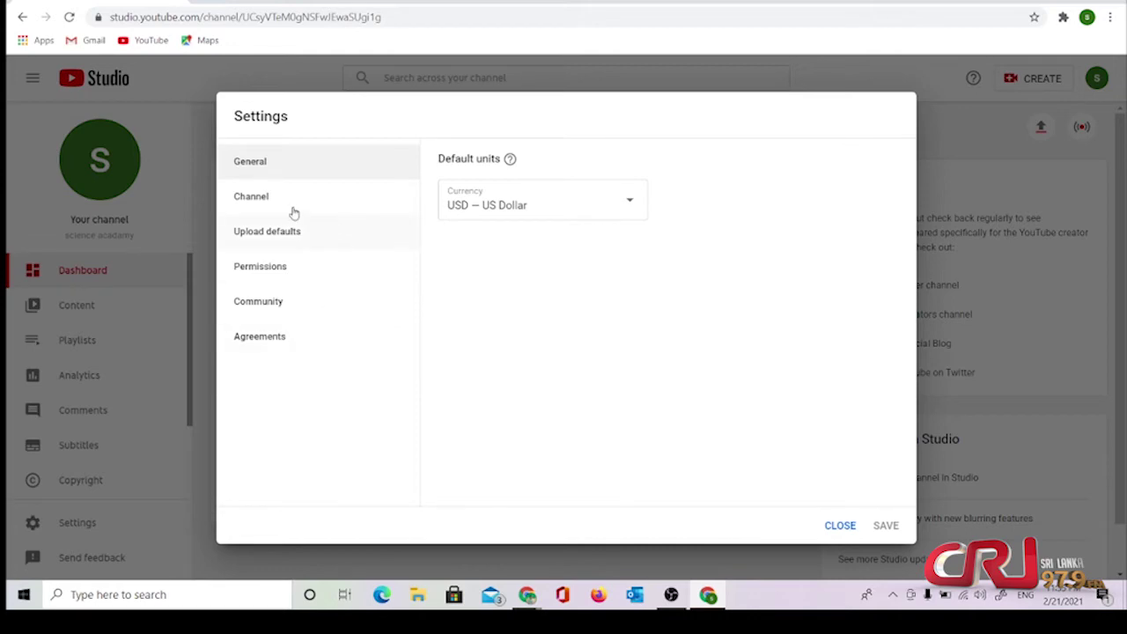
pyautogui.click(638, 205)
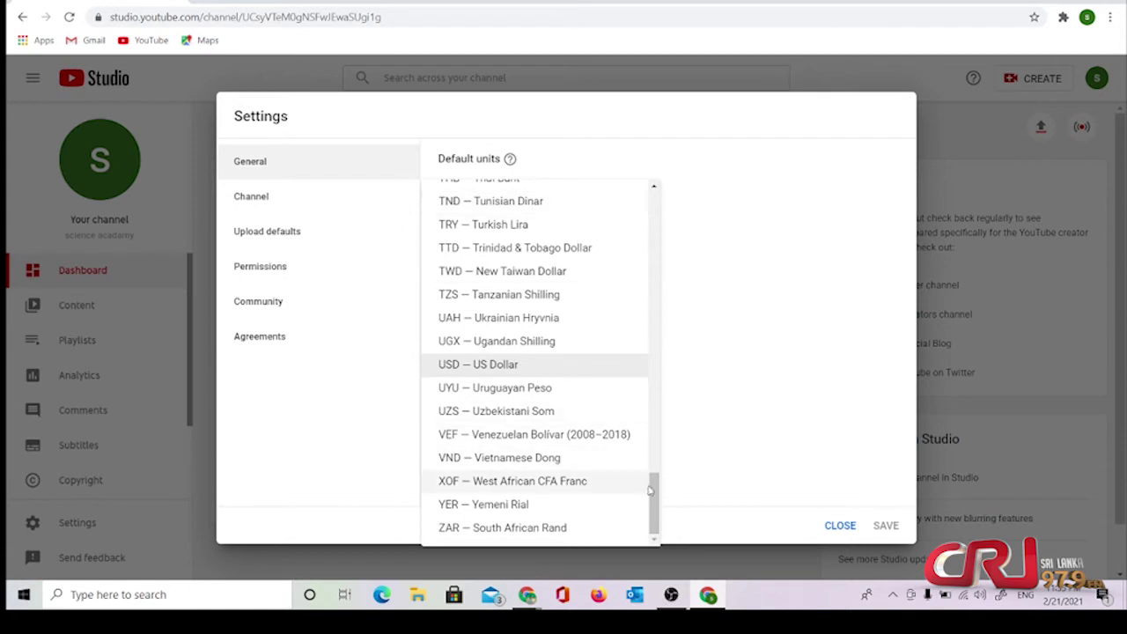
pyautogui.moveTo(652, 490); pyautogui.dragTo(656, 466)
pyautogui.click(587, 206)
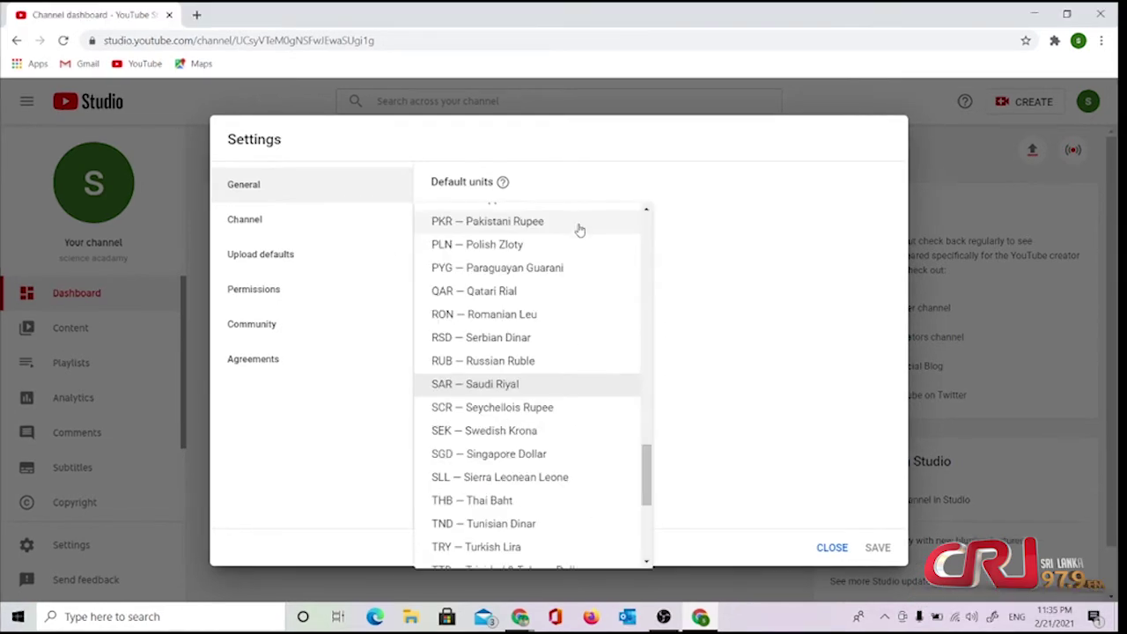
pyautogui.moveTo(644, 467)
pyautogui.mouseDown()
pyautogui.moveTo(644, 450)
pyautogui.moveTo(643, 520)
pyautogui.moveTo(646, 365)
pyautogui.moveTo(646, 452)
pyautogui.mouseUp()
pyautogui.click(736, 372)
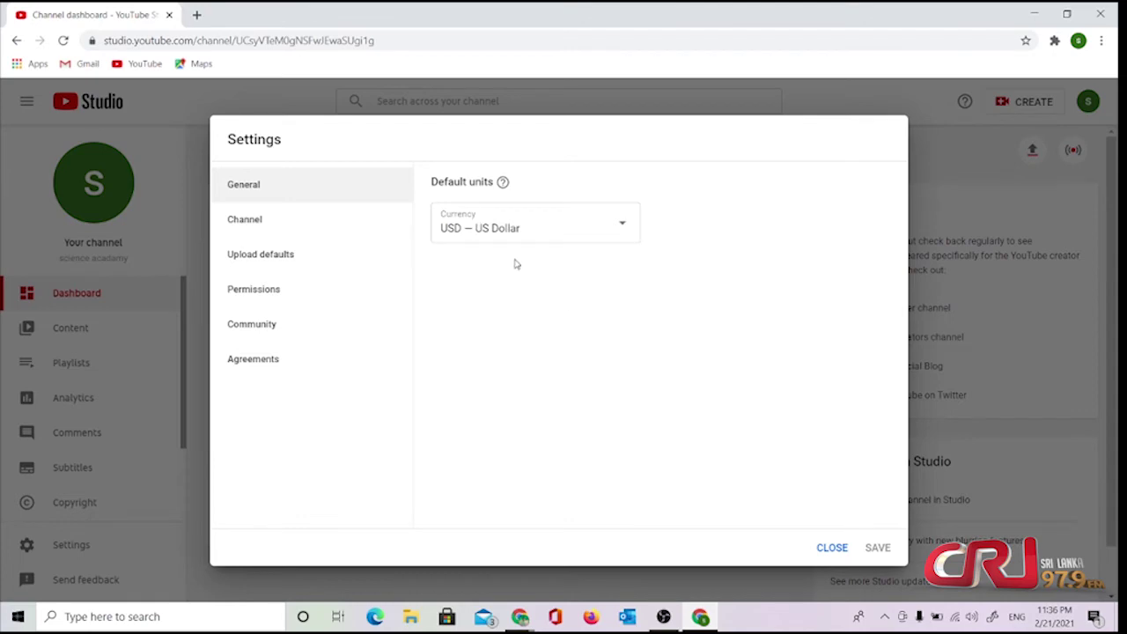
# Set the channel's country of residence to Sri Lanka and add the keywords science, academy and research
pyautogui.click(296, 228)
pyautogui.click(626, 313)
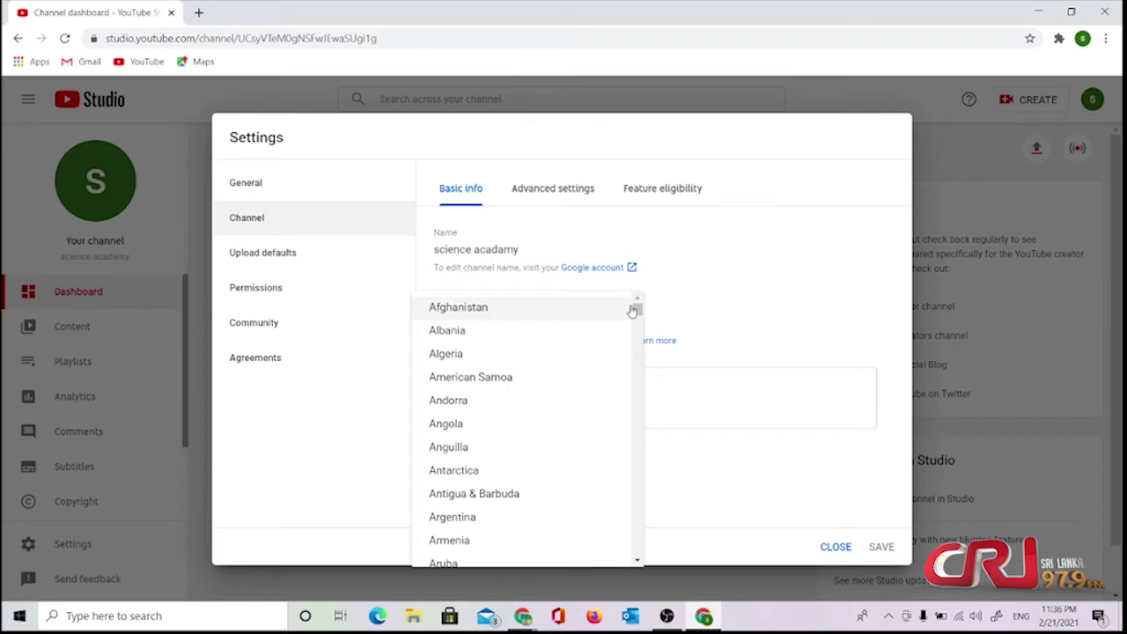
pyautogui.moveTo(633, 310); pyautogui.dragTo(643, 502)
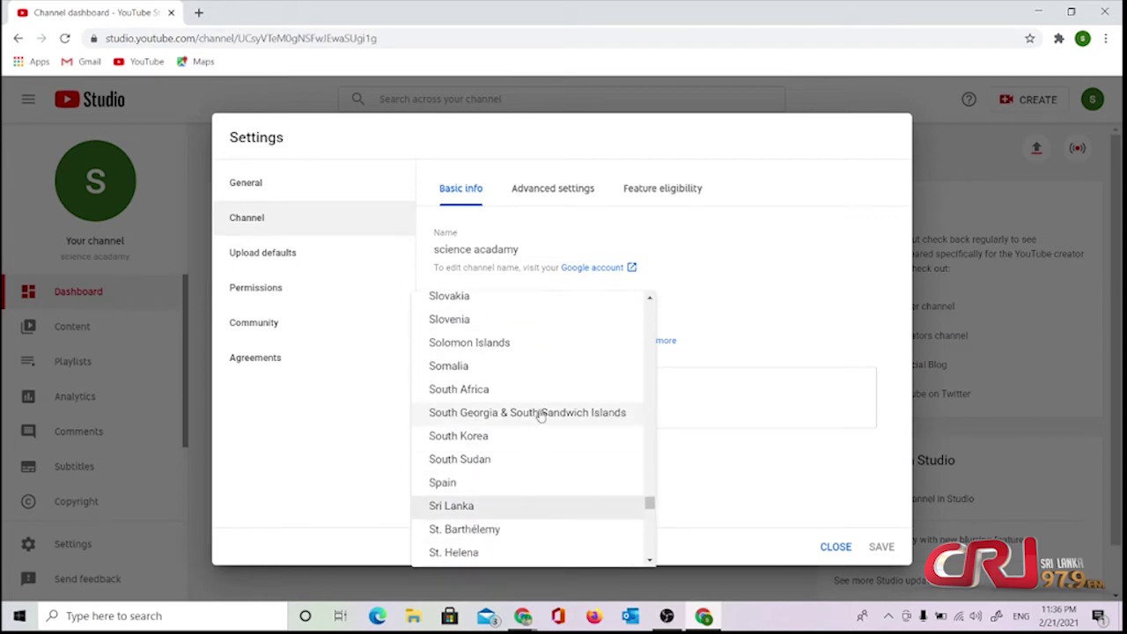
pyautogui.click(539, 506)
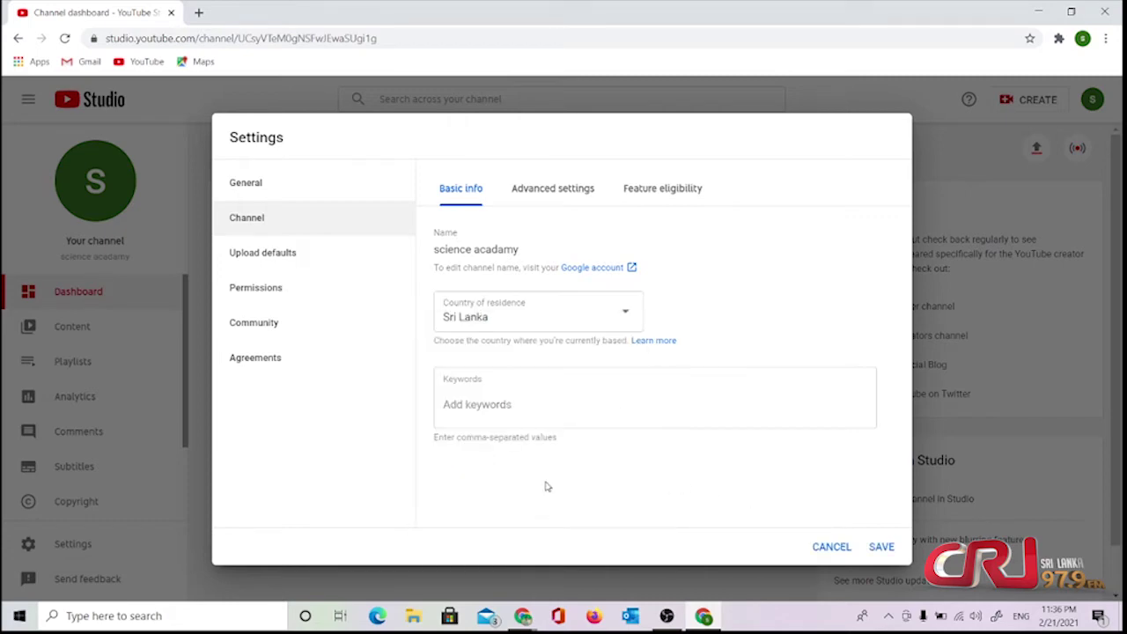
pyautogui.click(495, 406)
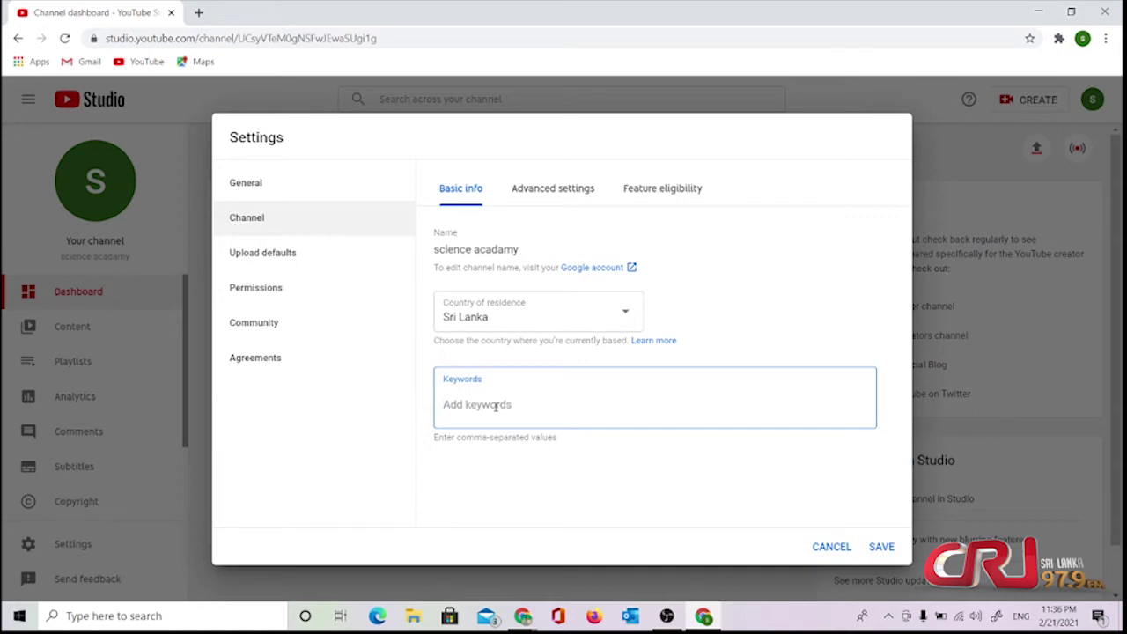
pyautogui.write('science academy research')
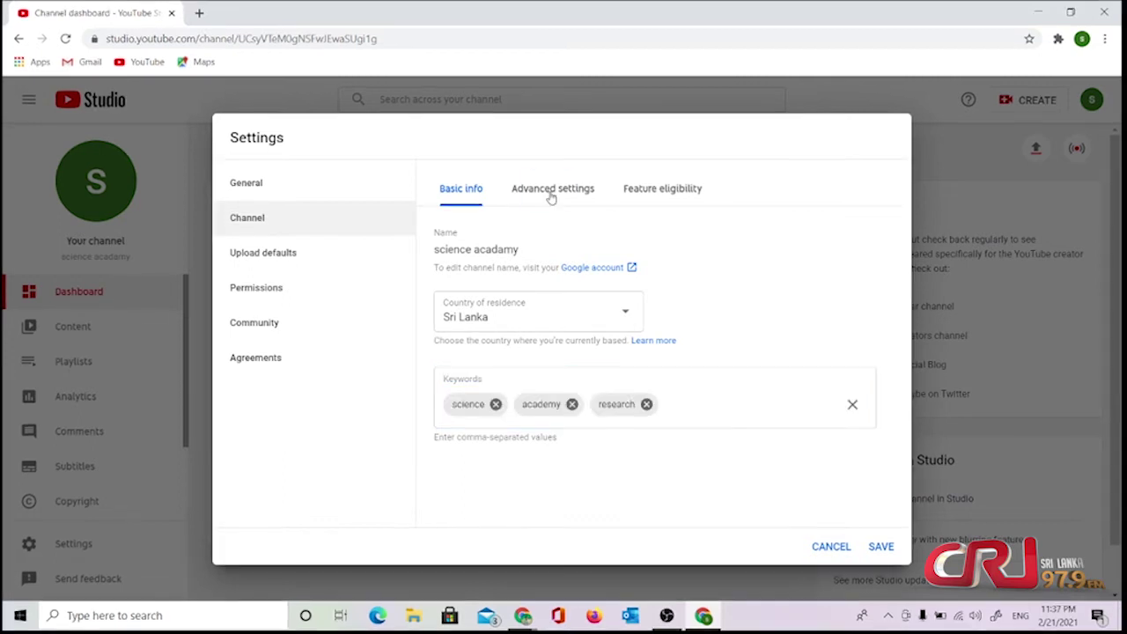
# Check the channel's advanced audience options, then open phone number verification from the feature eligibility details
pyautogui.click(551, 195)
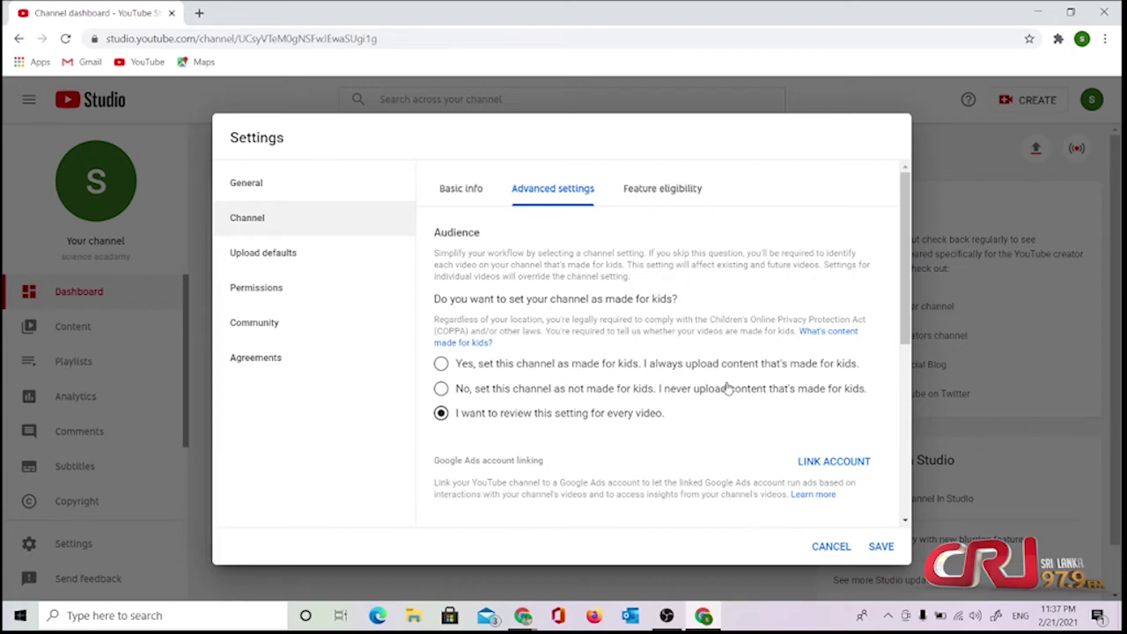
pyautogui.click(658, 196)
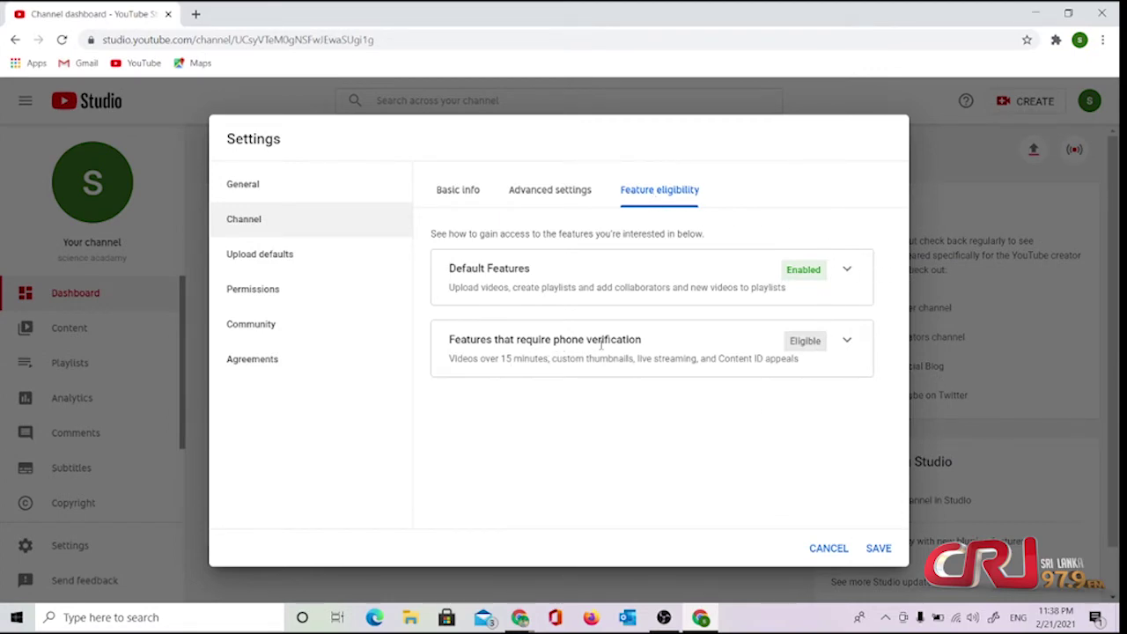
pyautogui.click(850, 342)
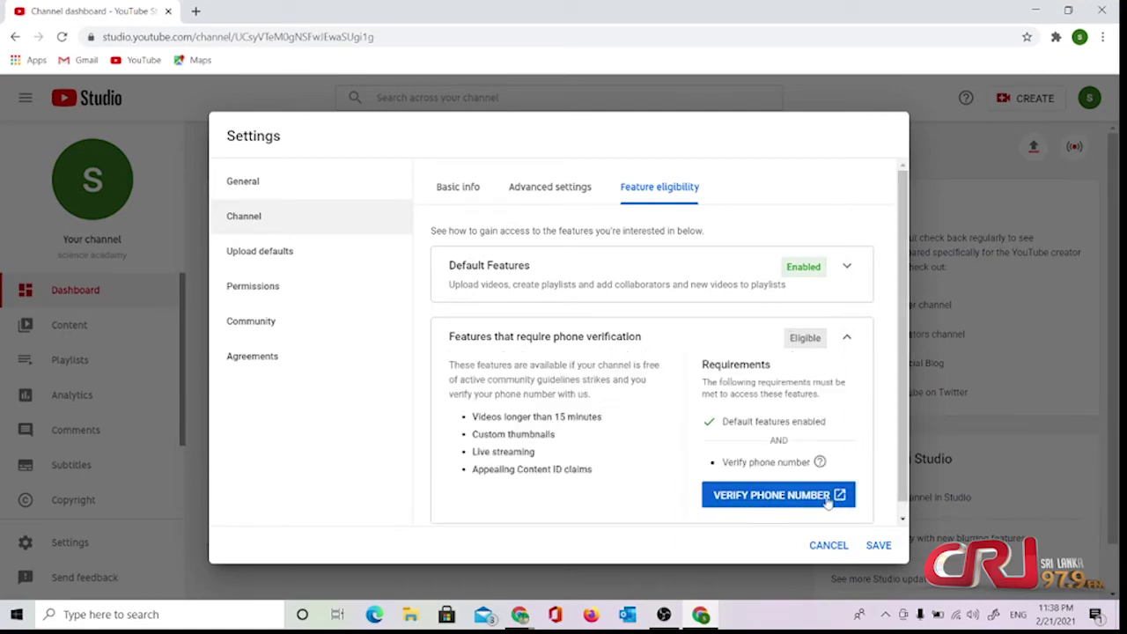
pyautogui.click(828, 495)
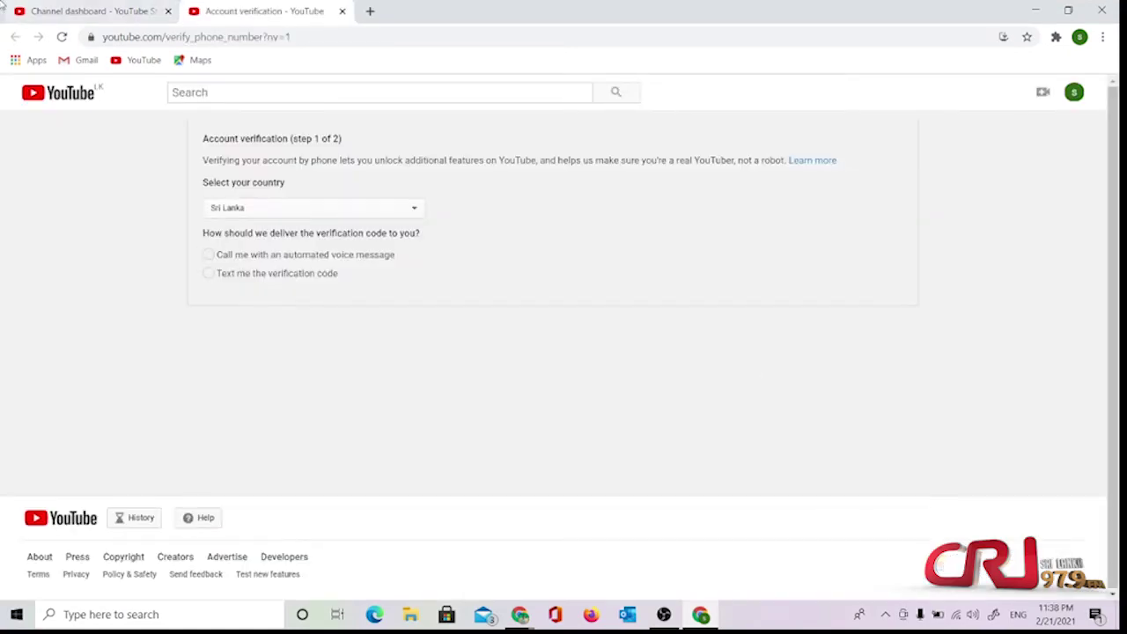
pyautogui.click(48, 11)
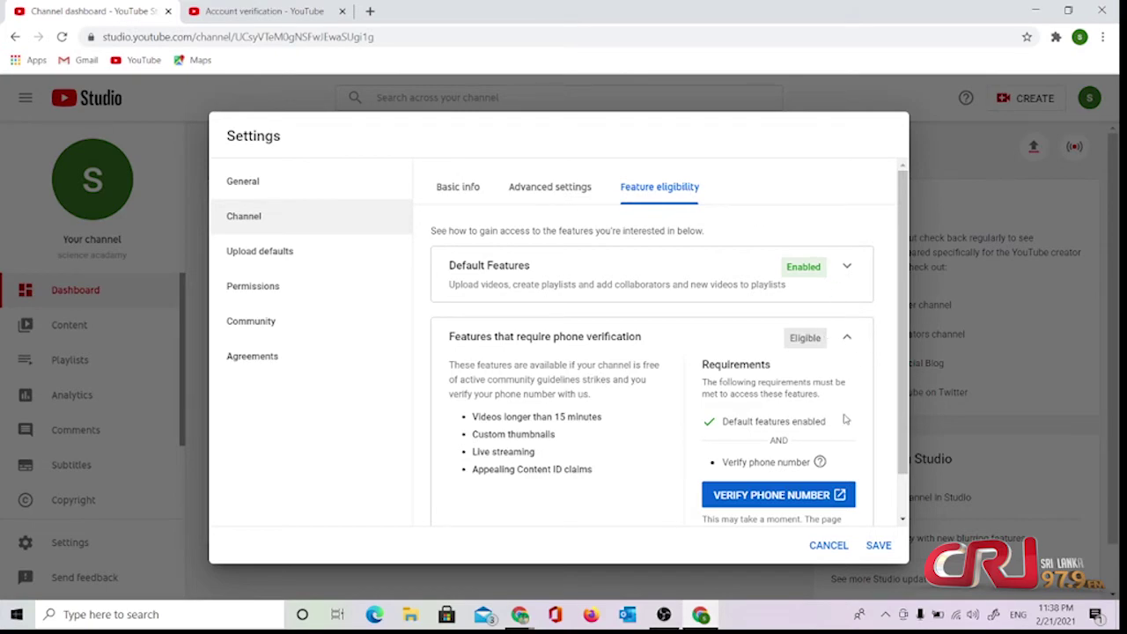
pyautogui.click(253, 7)
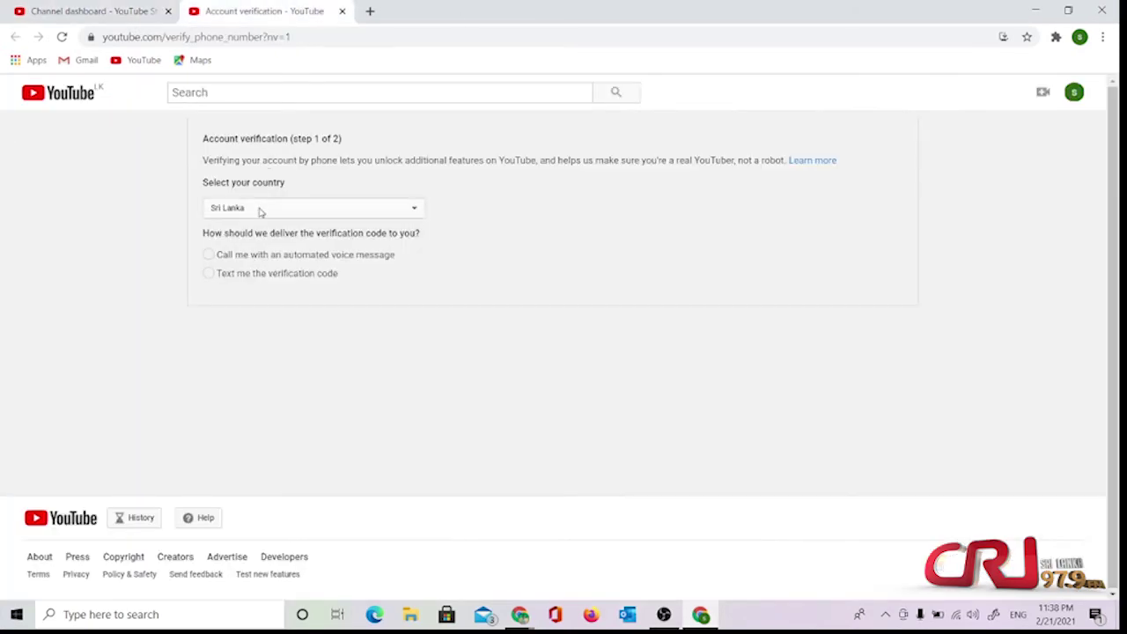
# Request the account verification code by text message, entering the account owner's phone number
pyautogui.click(210, 276)
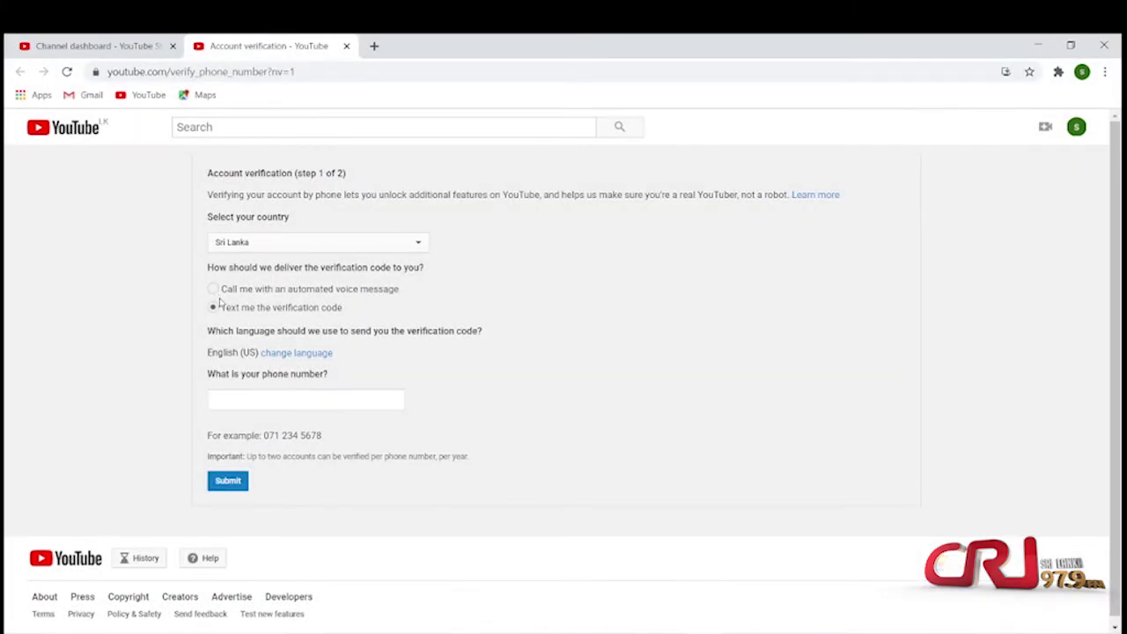
pyautogui.click(260, 399)
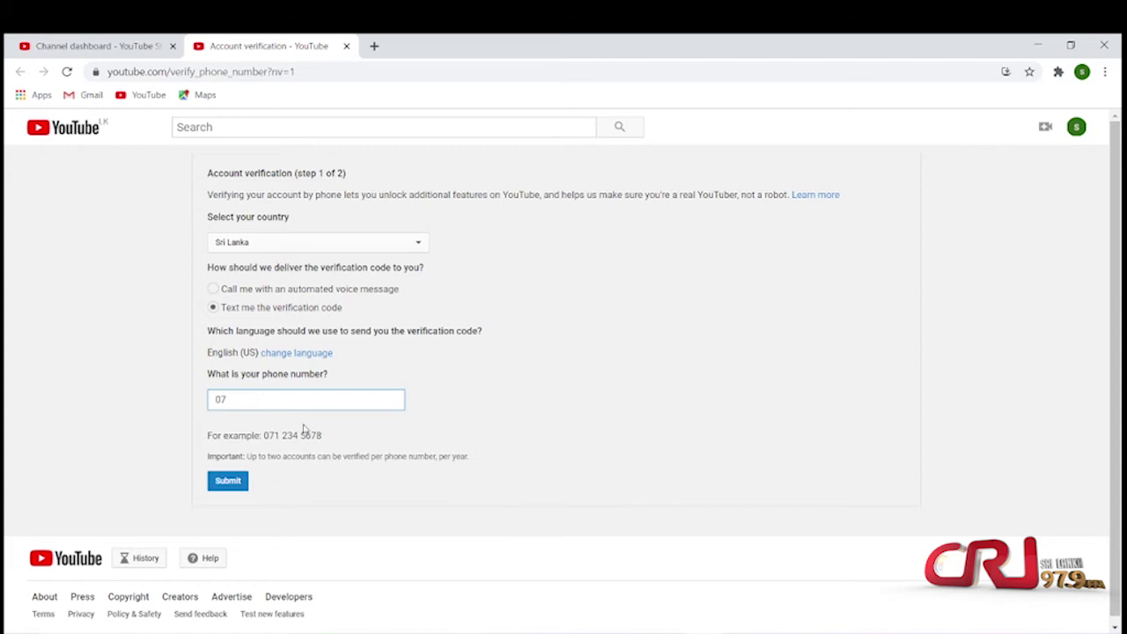
pyautogui.click(228, 482)
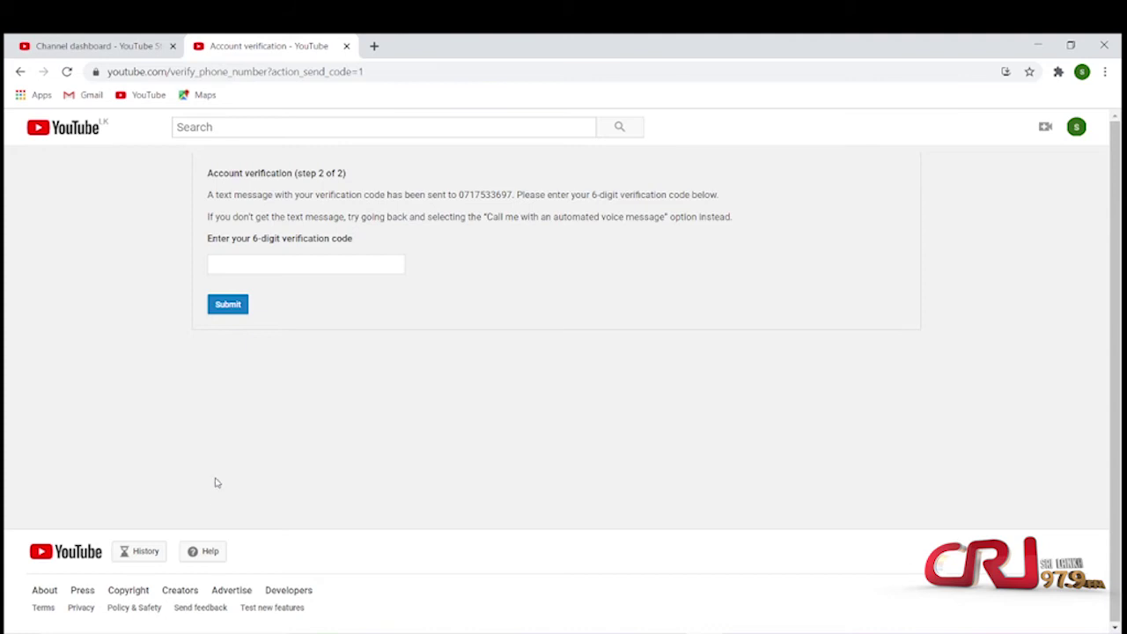
# Submit the 6-digit verification code received by text and close the account verification page
pyautogui.click(270, 262)
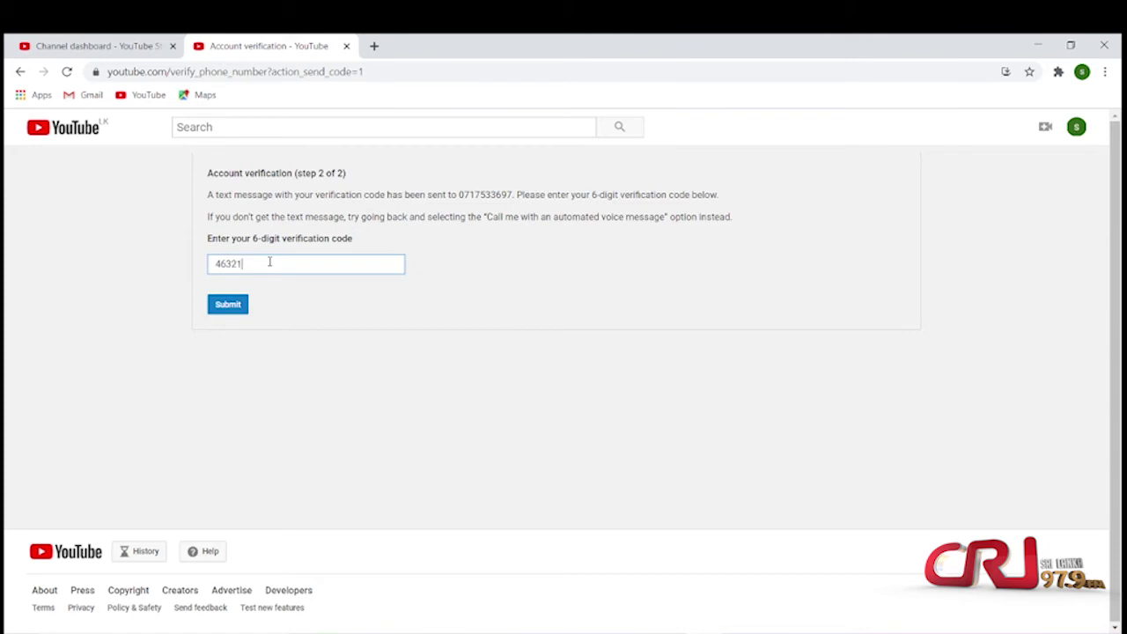
pyautogui.press('Return')
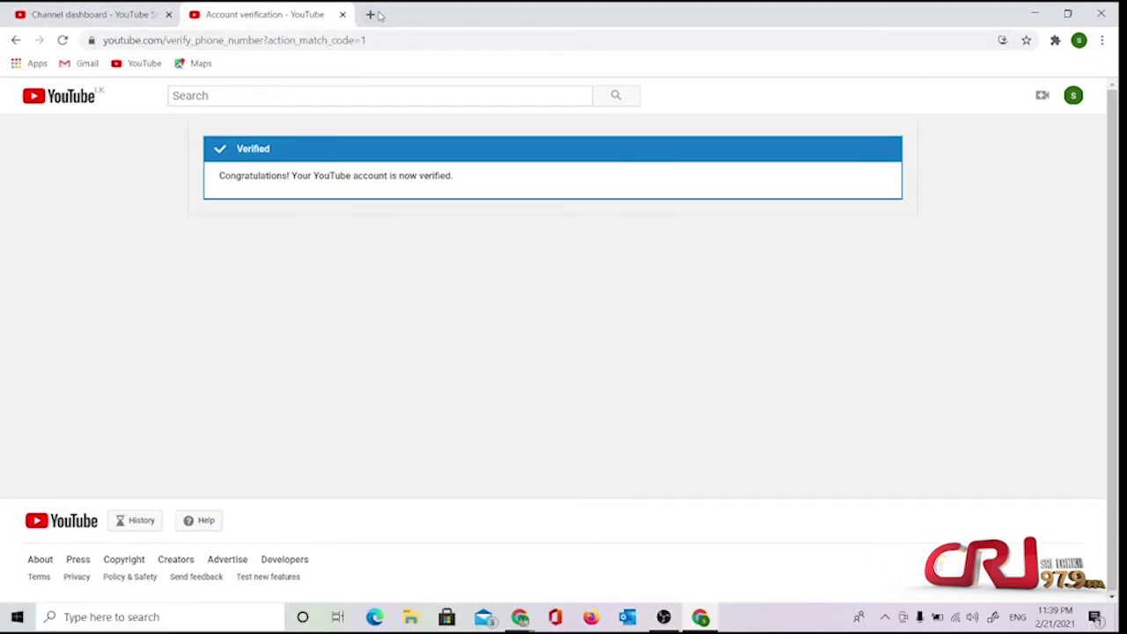
pyautogui.click(342, 14)
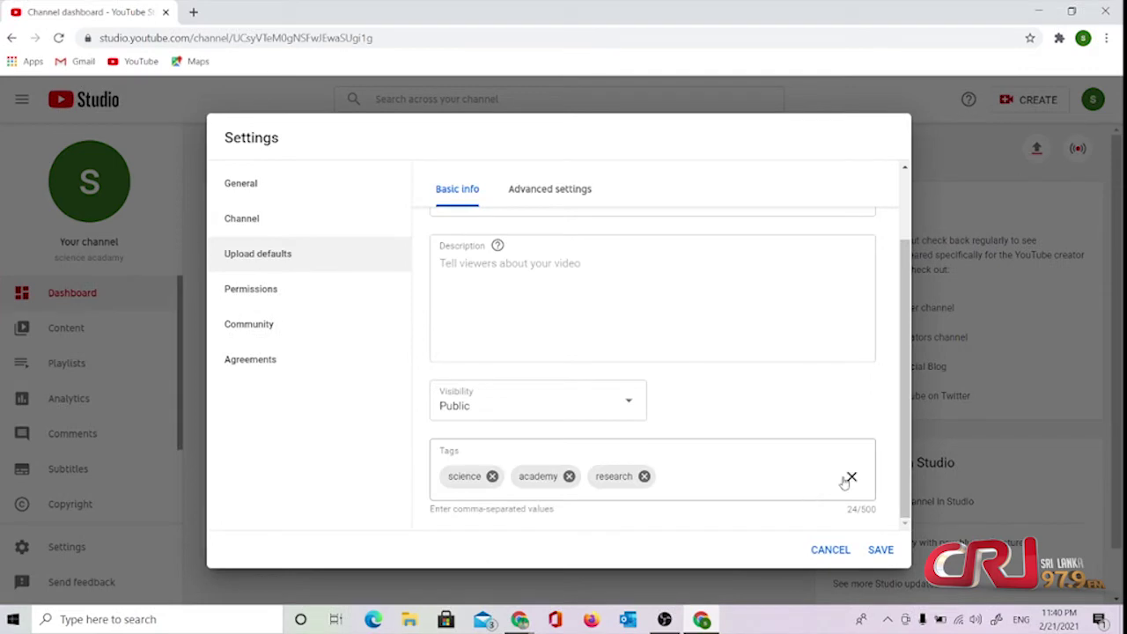
# Clear all tags from the upload defaults, recheck the channel's basic info and save the settings
pyautogui.click(850, 475)
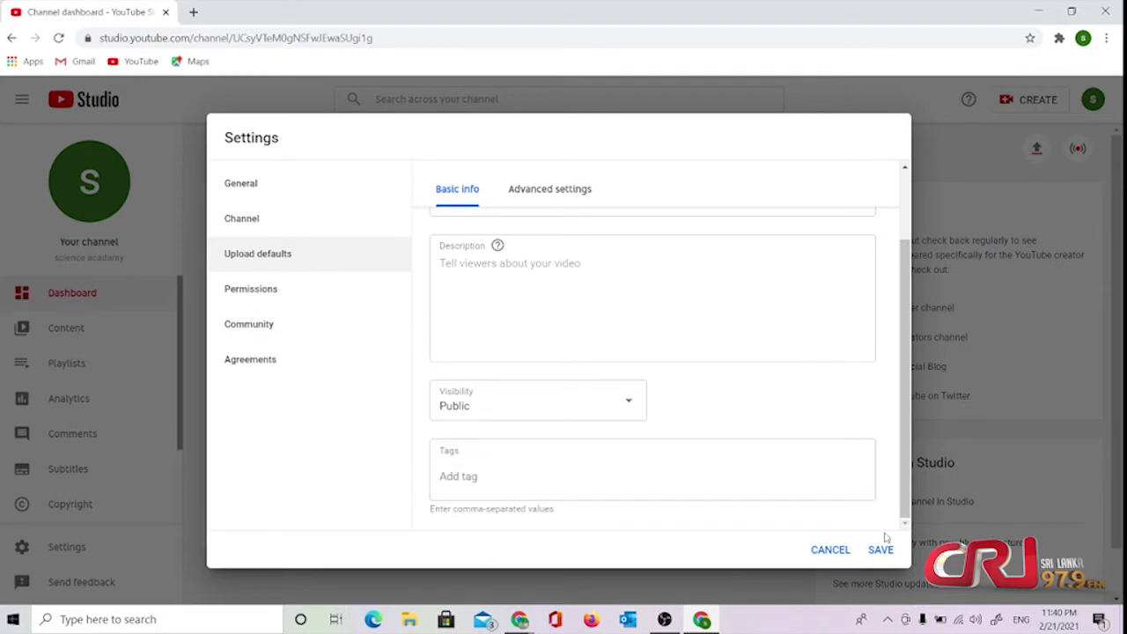
pyautogui.click(274, 197)
pyautogui.click(270, 219)
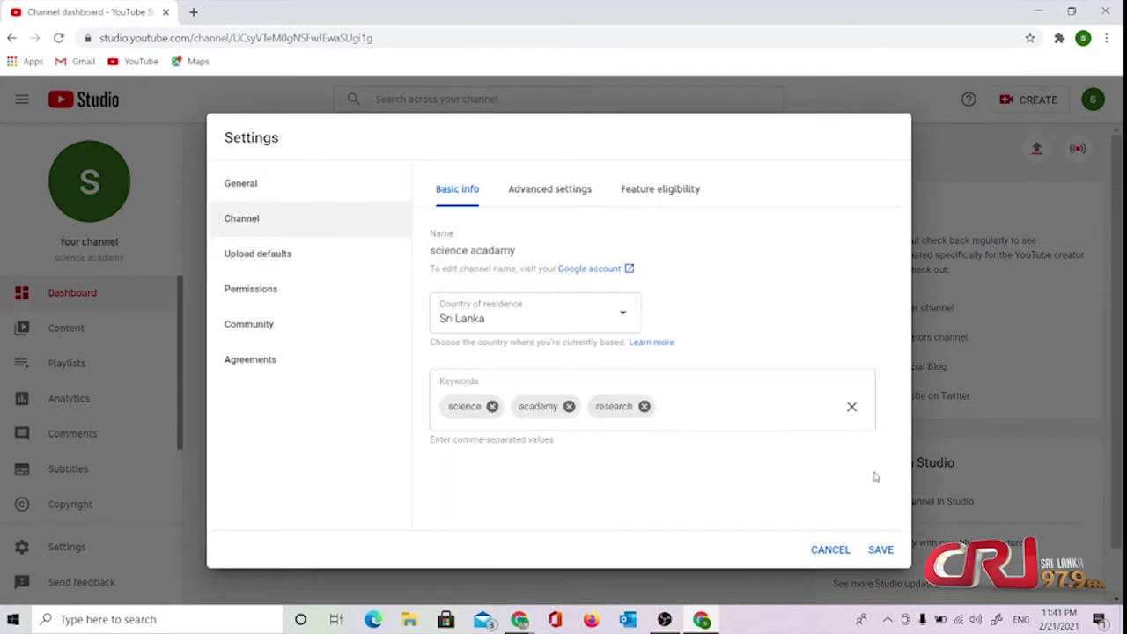
pyautogui.click(880, 548)
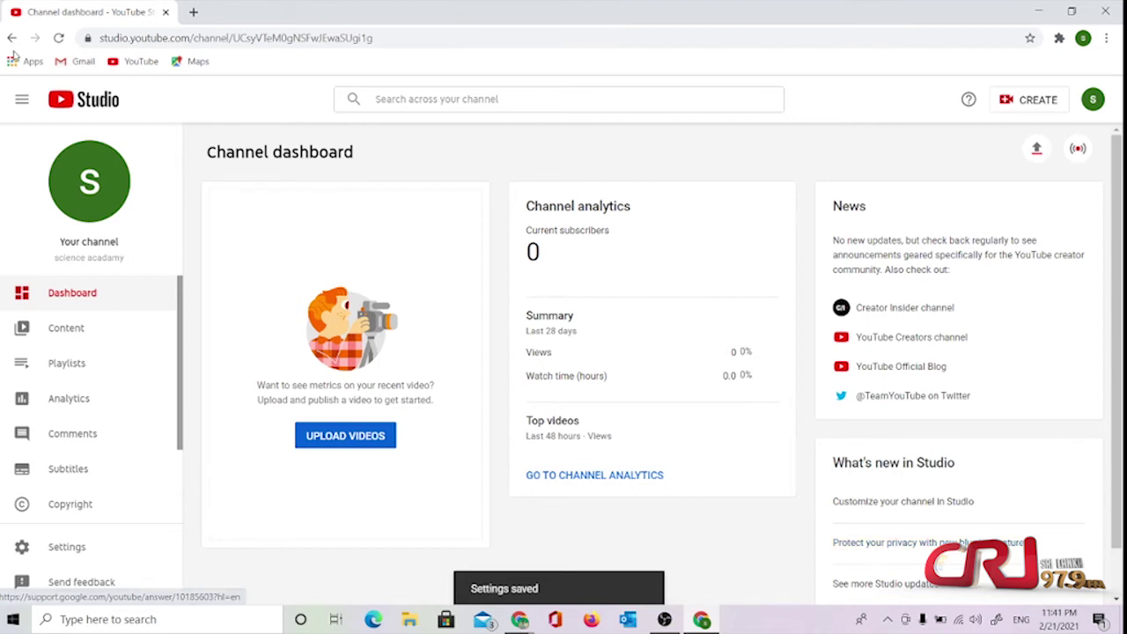
# Open the channel's page, start customizing the channel and look through its Layout and Branding sections
pyautogui.click(84, 185)
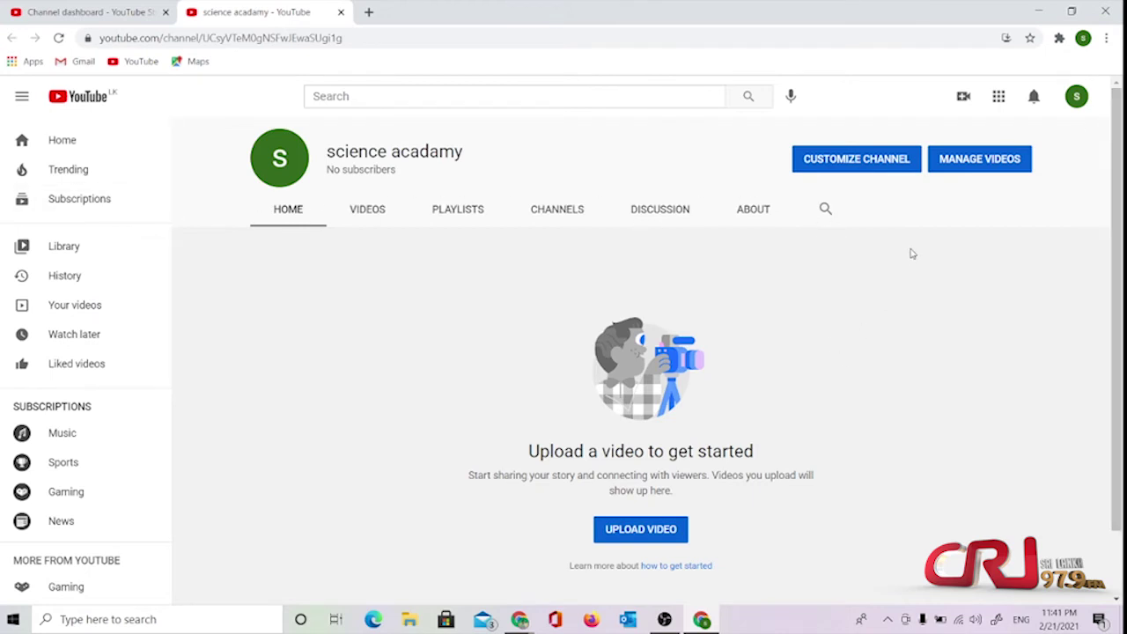
pyautogui.click(841, 161)
pyautogui.click(291, 192)
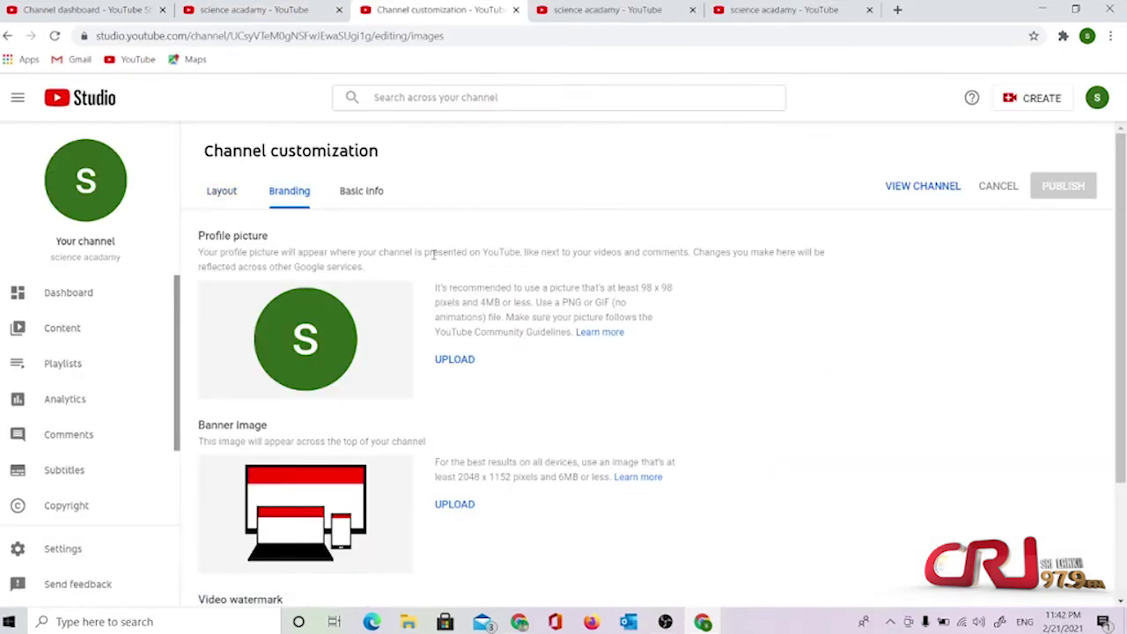
pyautogui.click(235, 191)
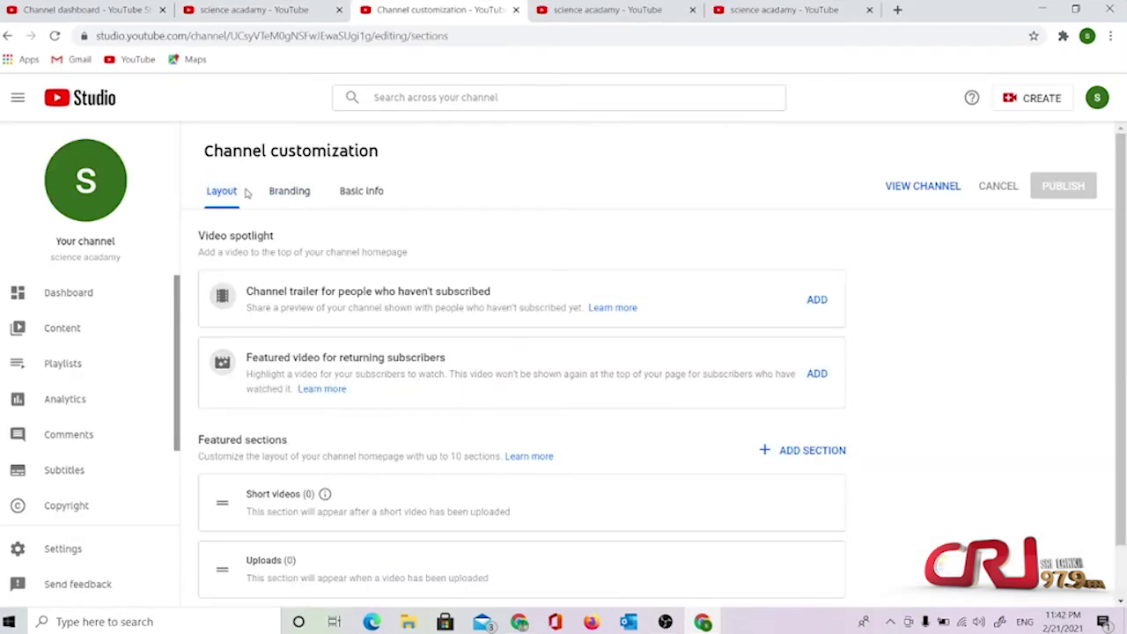
pyautogui.click(280, 193)
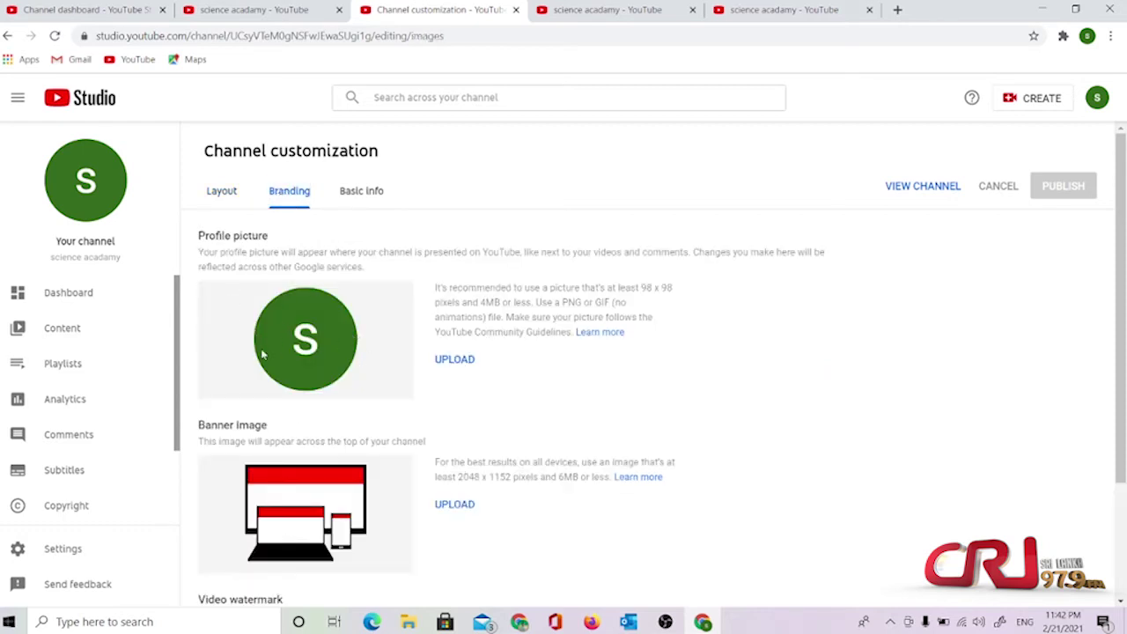
# Upload download.jpg from Downloads as the profile picture, shifting the circular crop slightly to the right
pyautogui.click(467, 363)
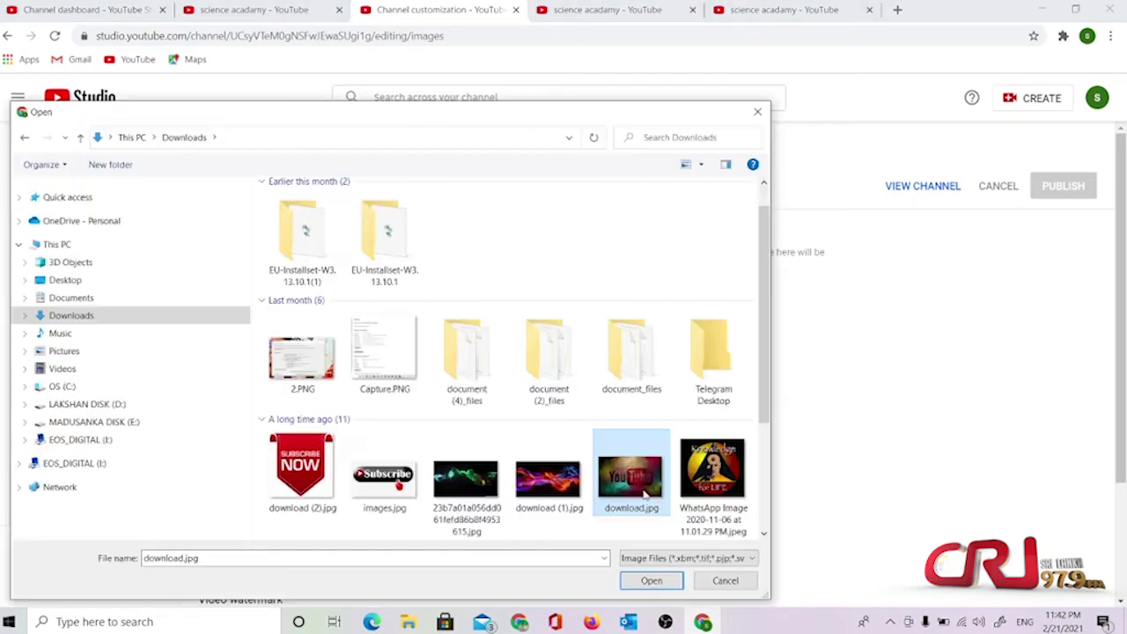
pyautogui.click(651, 580)
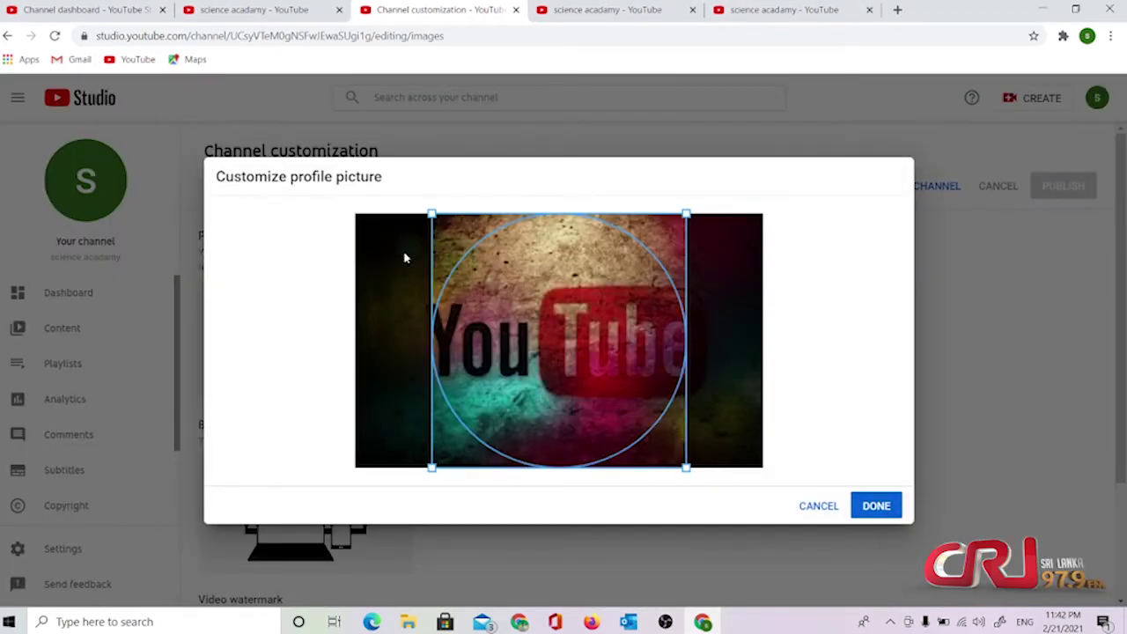
pyautogui.moveTo(580, 305)
pyautogui.mouseDown()
pyautogui.moveTo(564, 304)
pyautogui.moveTo(597, 306)
pyautogui.mouseUp()
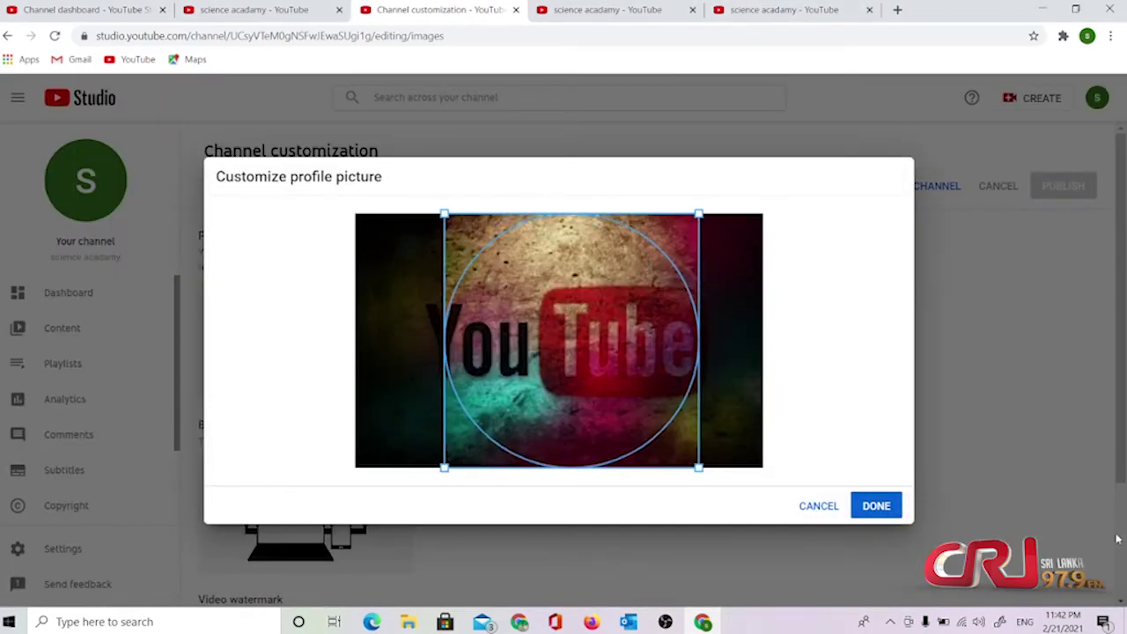
pyautogui.click(885, 506)
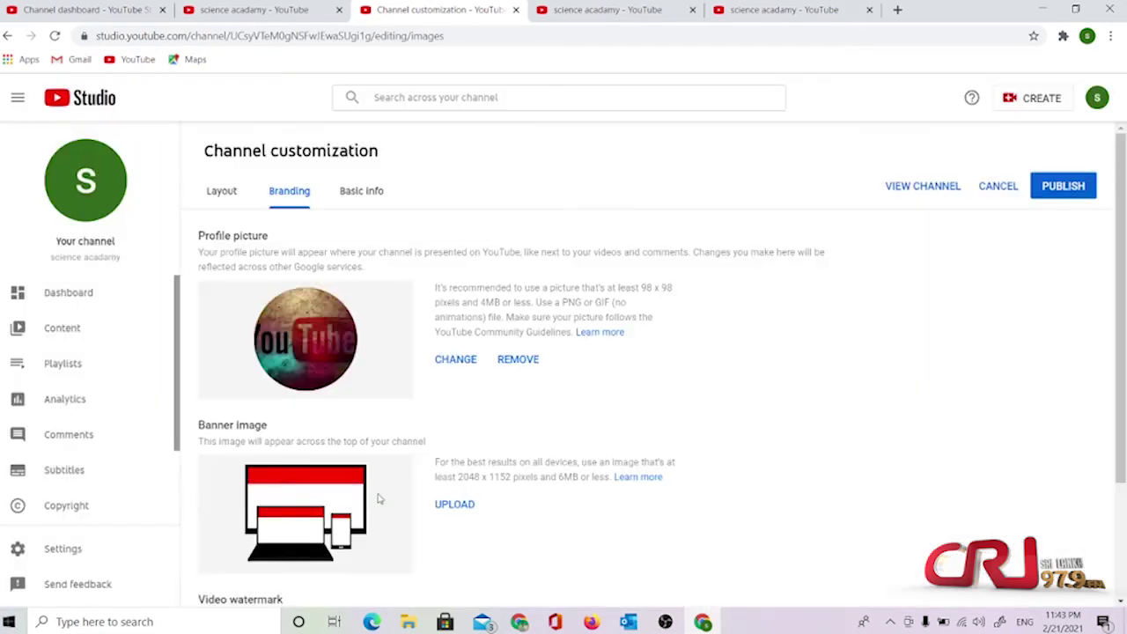
# Upload the green light-swirl image as the channel banner with its default crop and publish the branding changes
pyautogui.moveTo(1121, 295); pyautogui.dragTo(1054, 397)
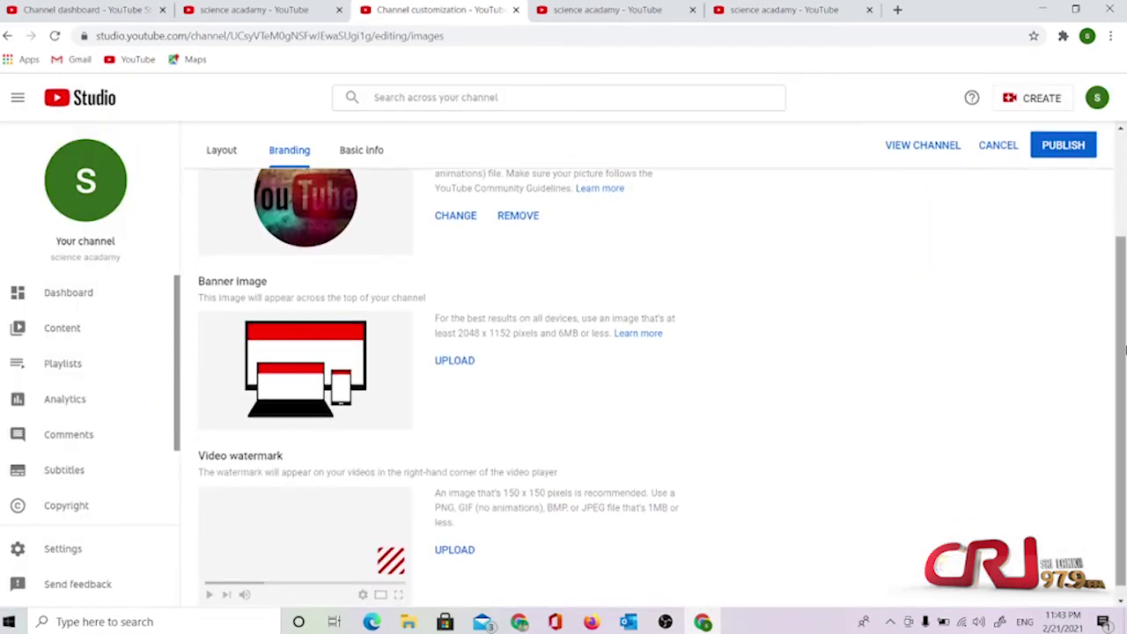
pyautogui.scroll(3, 1125, 349)
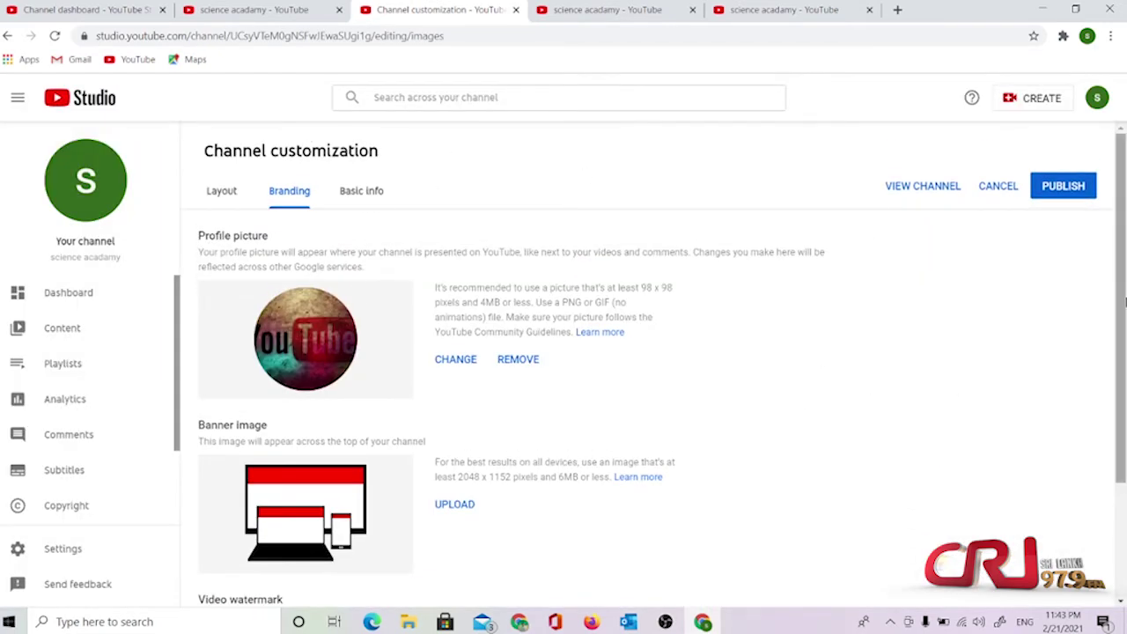
pyautogui.scroll(-3, 1126, 302)
pyautogui.click(445, 348)
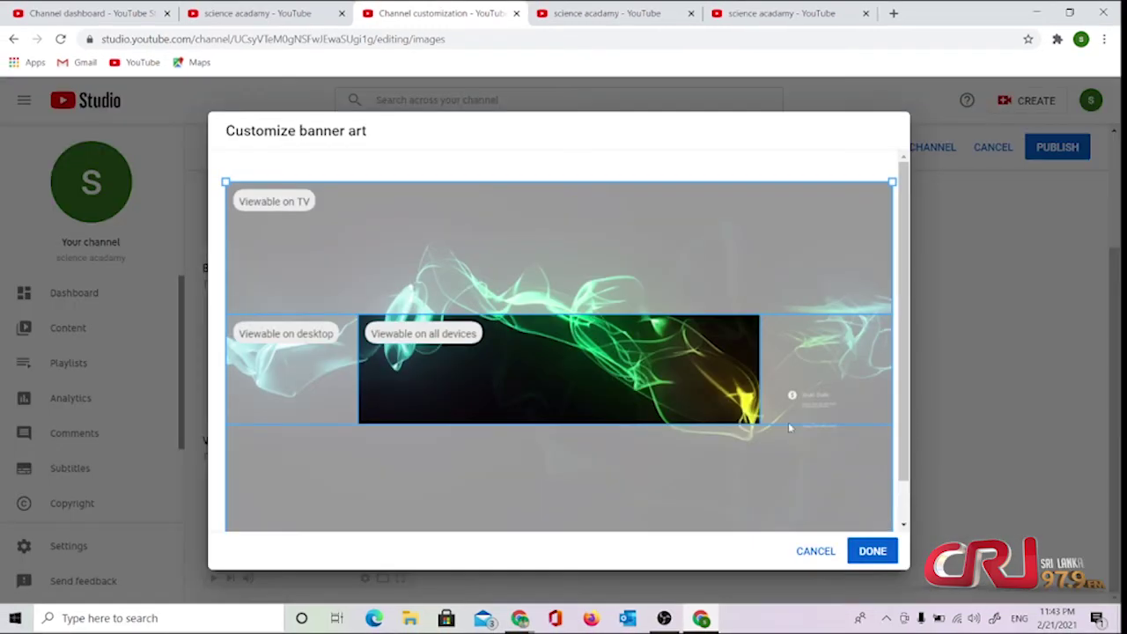
pyautogui.click(864, 551)
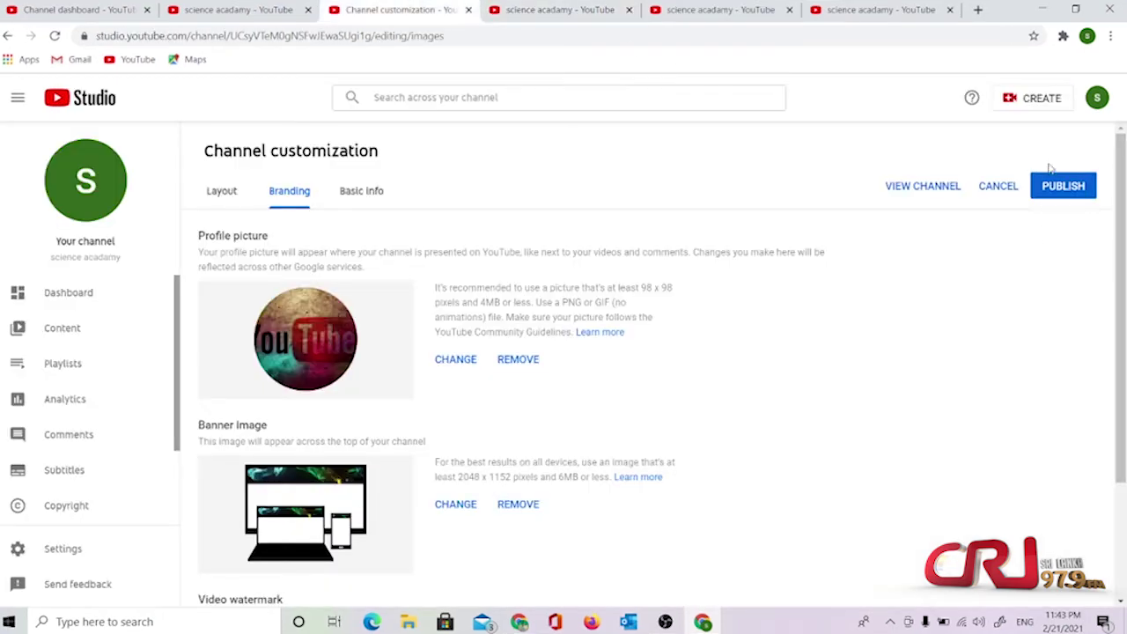
pyautogui.click(1056, 194)
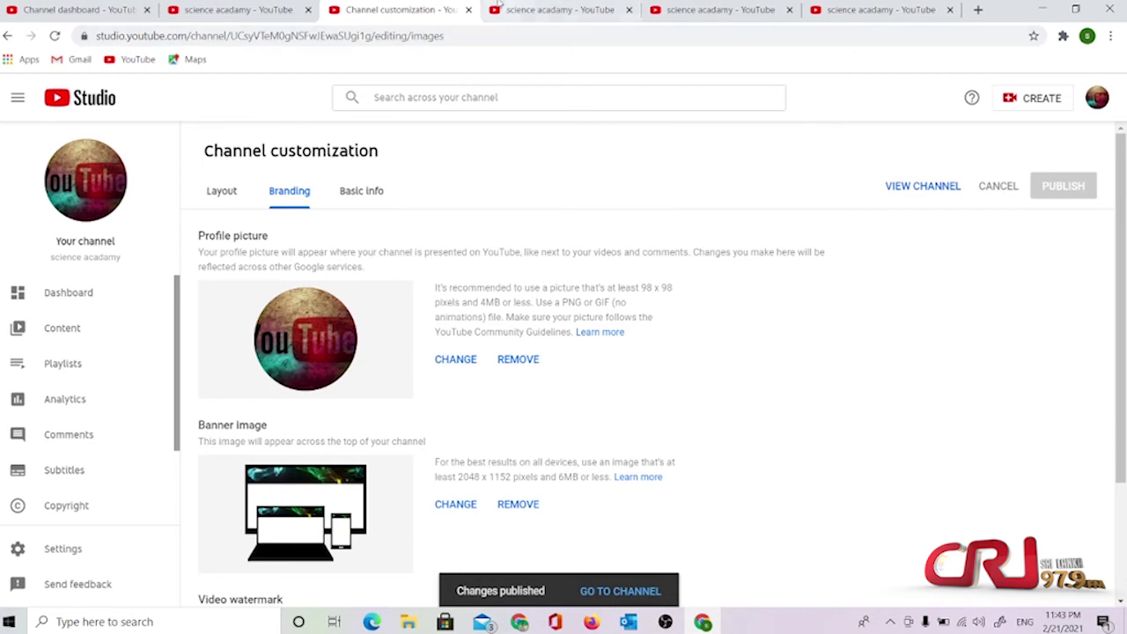
pyautogui.click(95, 296)
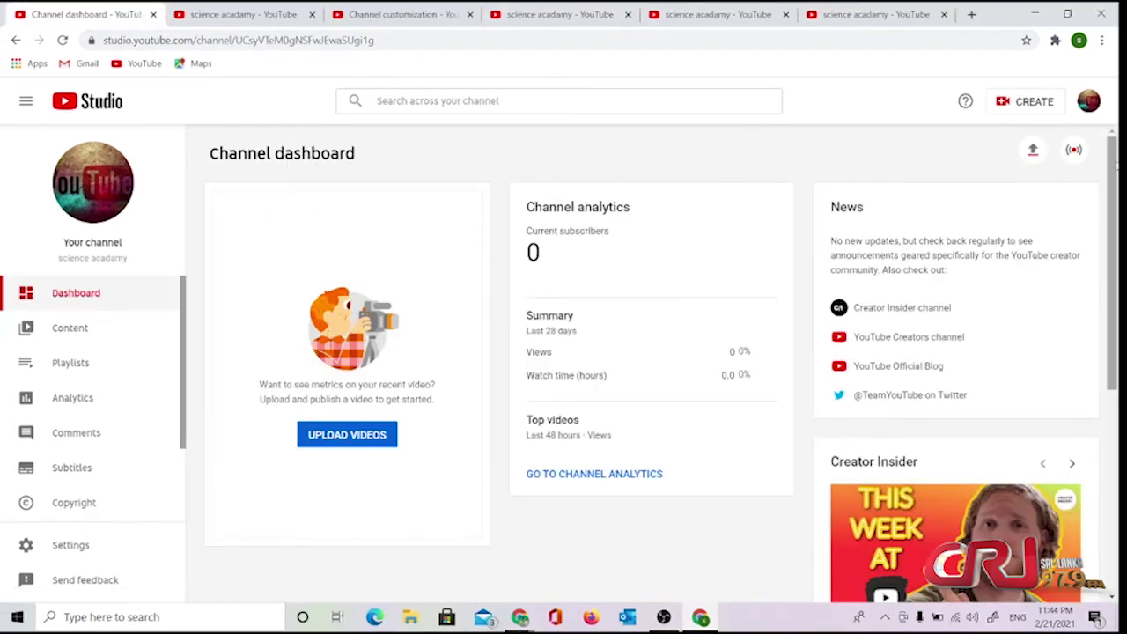
pyautogui.click(1033, 152)
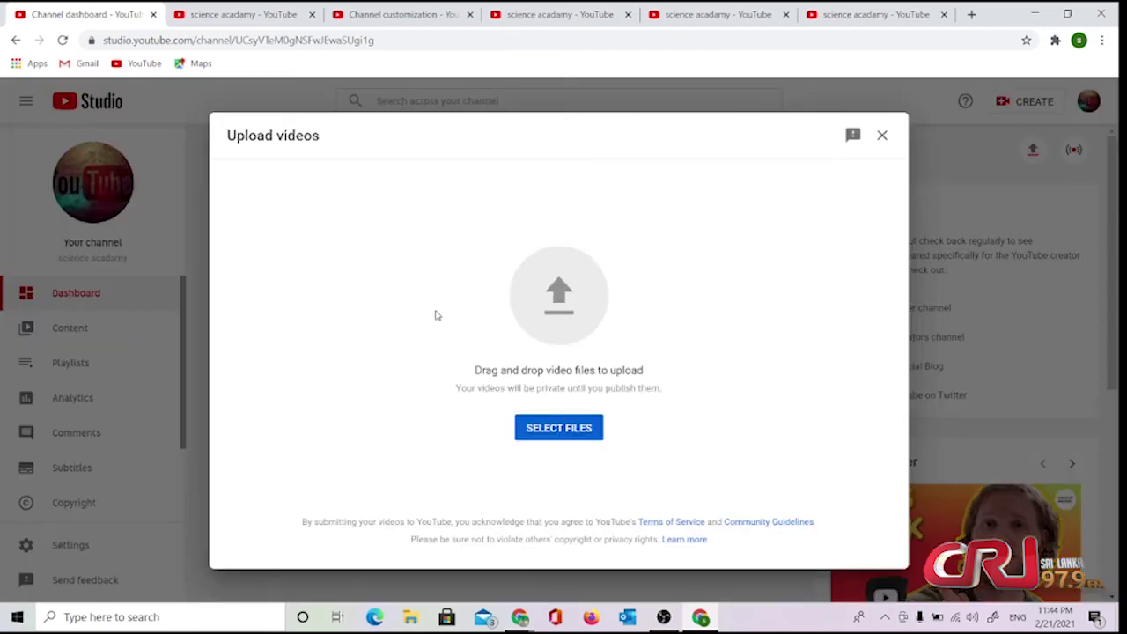
pyautogui.click(568, 431)
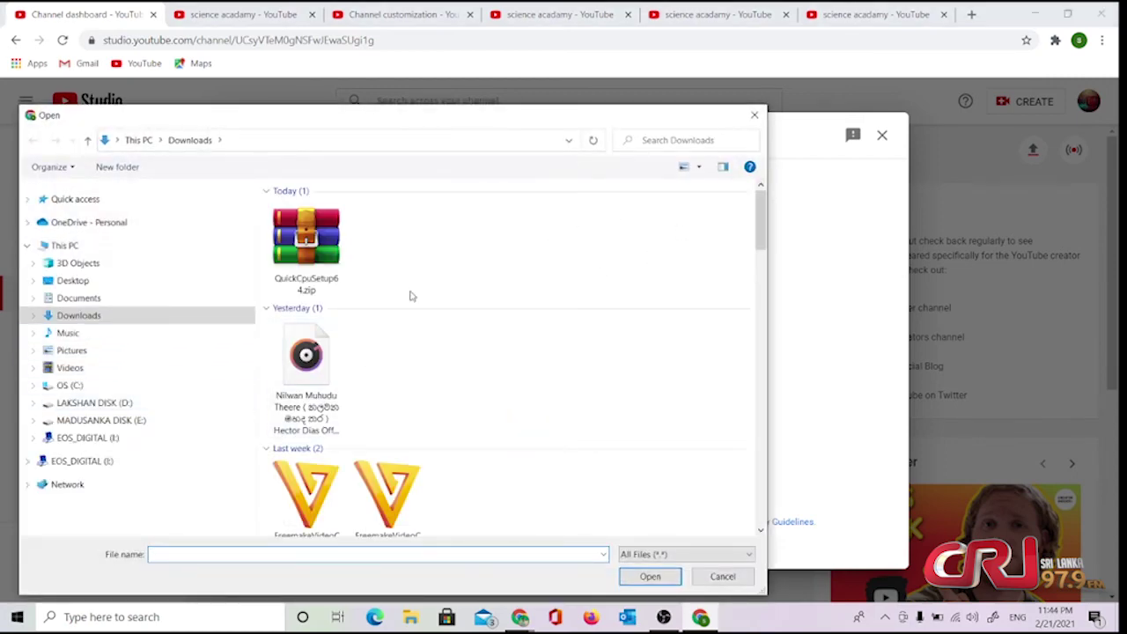
pyautogui.click(76, 368)
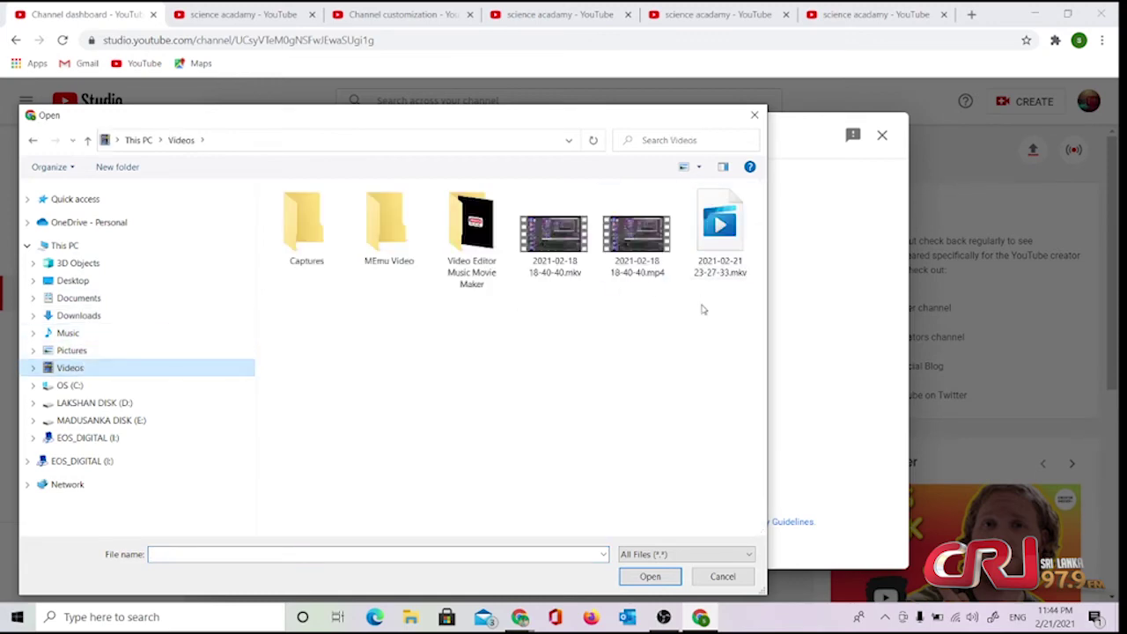
pyautogui.doubleClick(555, 236)
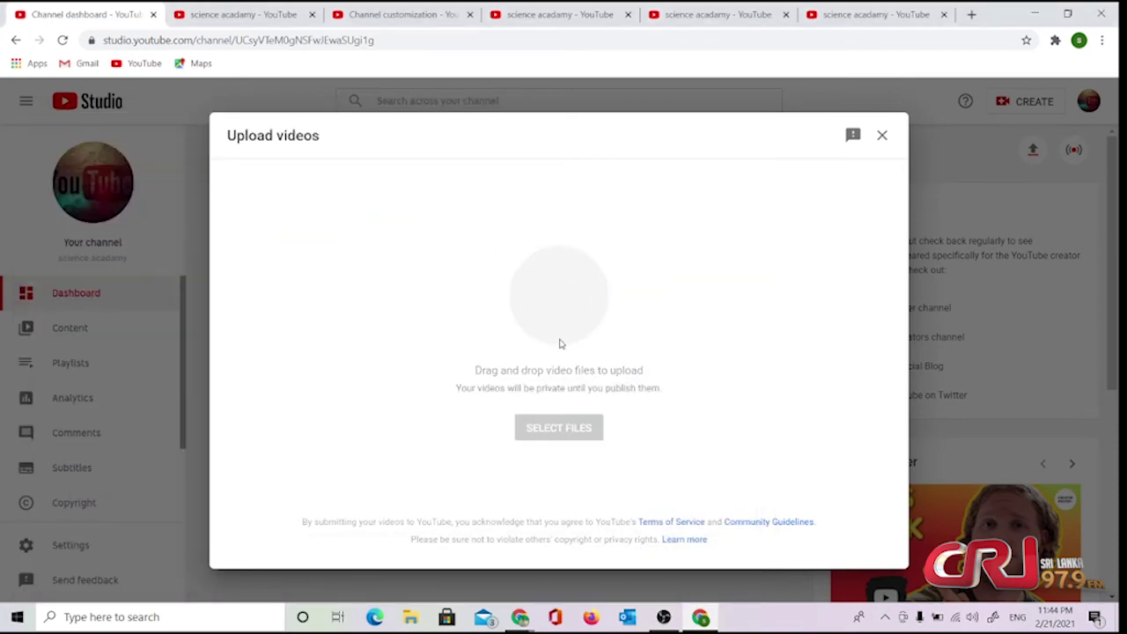
# Replace the uploaded video's default title with "science" and leave the description empty
pyautogui.click(437, 318)
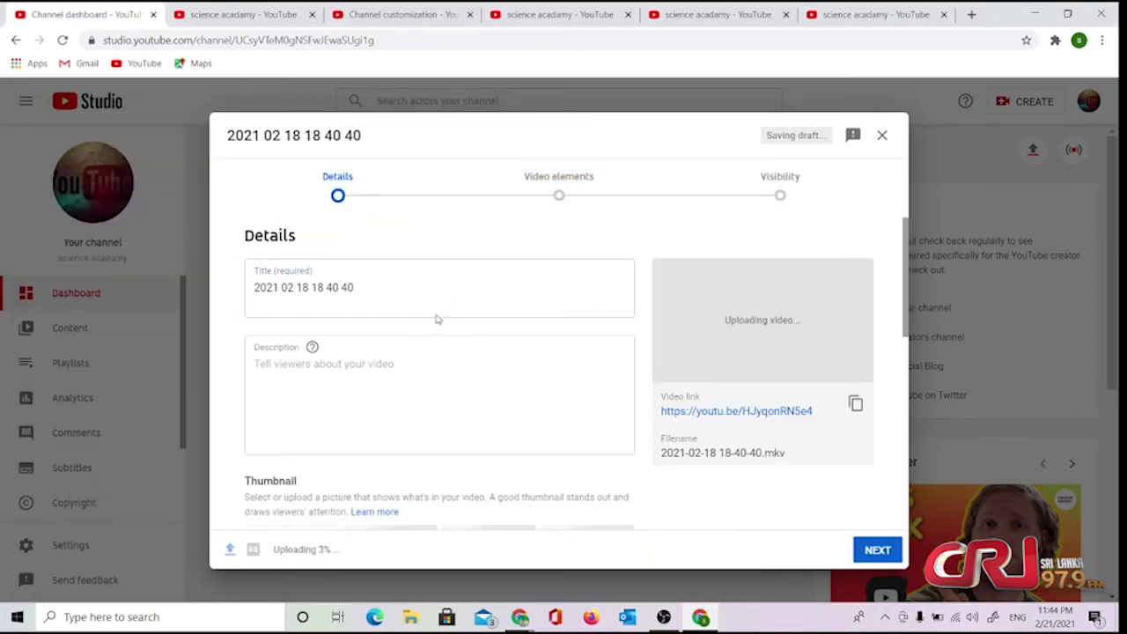
pyautogui.click(373, 287)
pyautogui.hotkey('ctrl', 'a')
pyautogui.press('BackSpace')
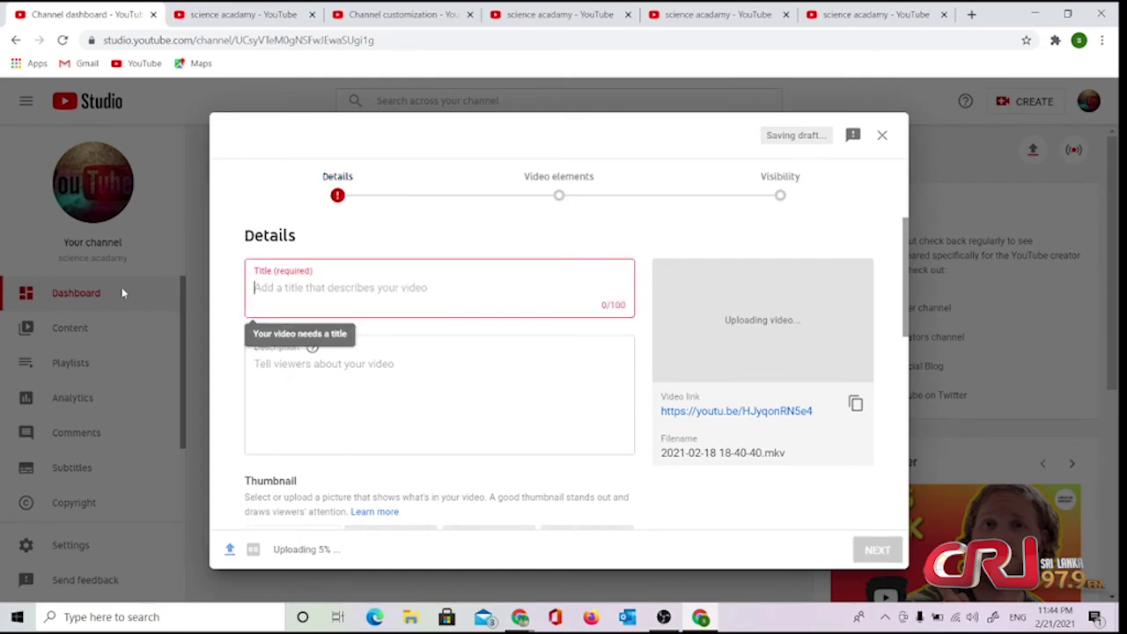
pyautogui.write('wa')
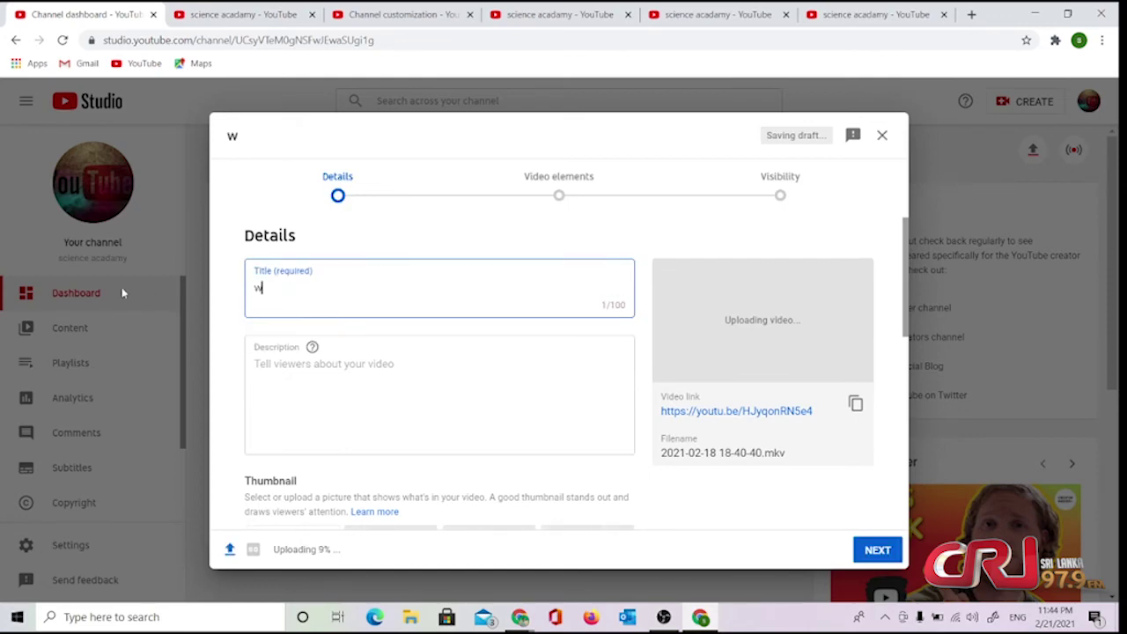
pyautogui.press('BackSpace')
pyautogui.press('BackSpace')
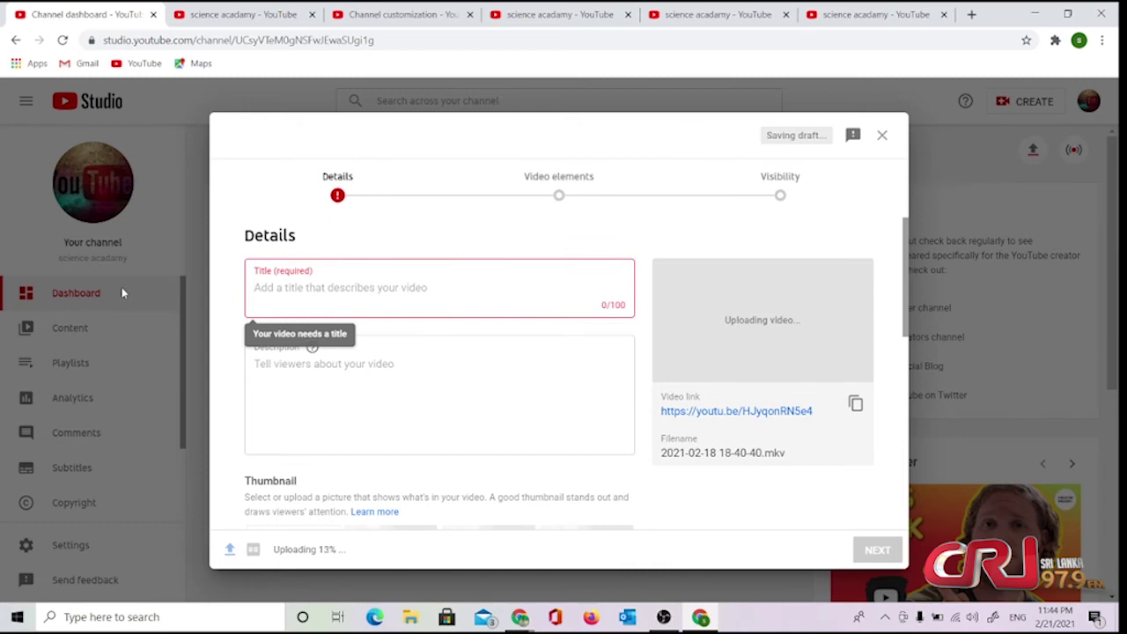
pyautogui.write('science')
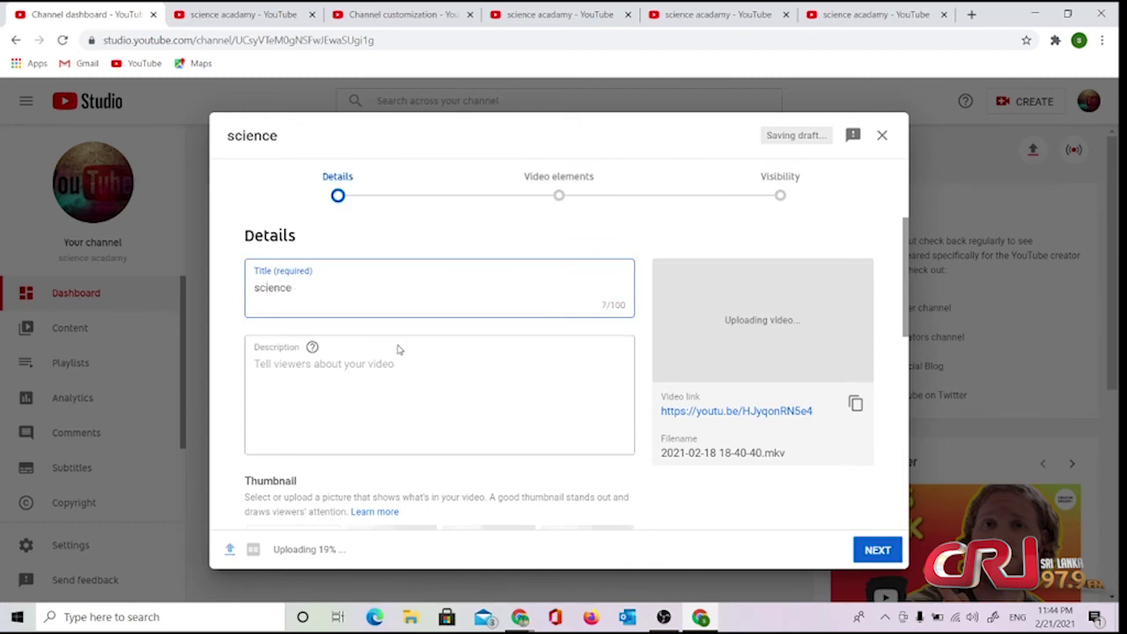
pyautogui.click(379, 363)
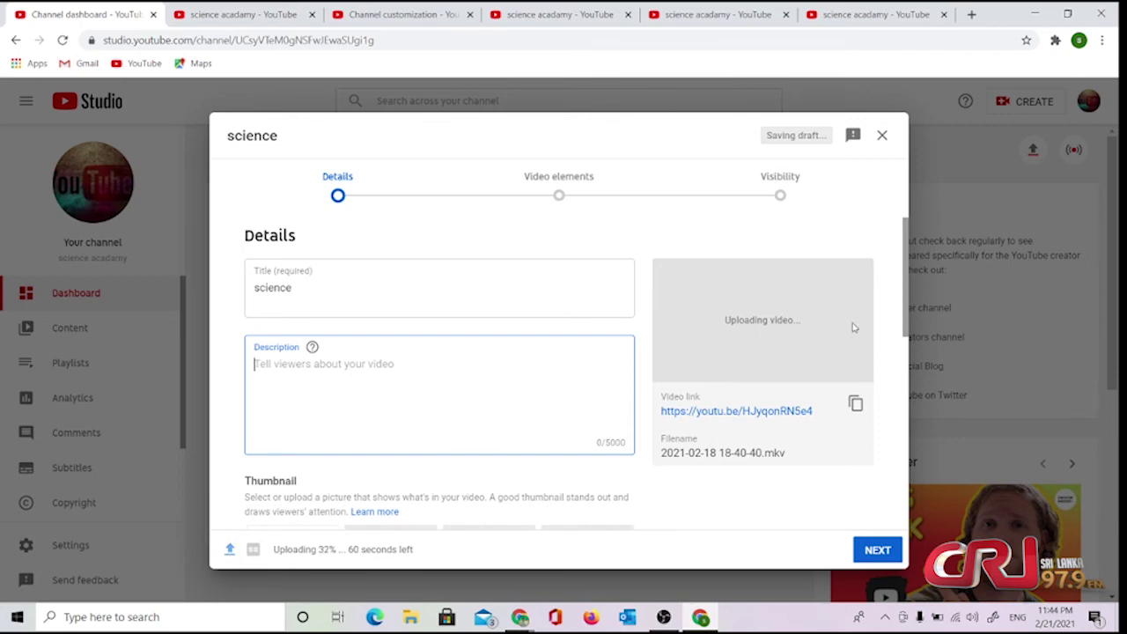
# Upload download (1).jpg from the Downloads folder as the video's custom thumbnail
pyautogui.scroll(-2, 902, 392)
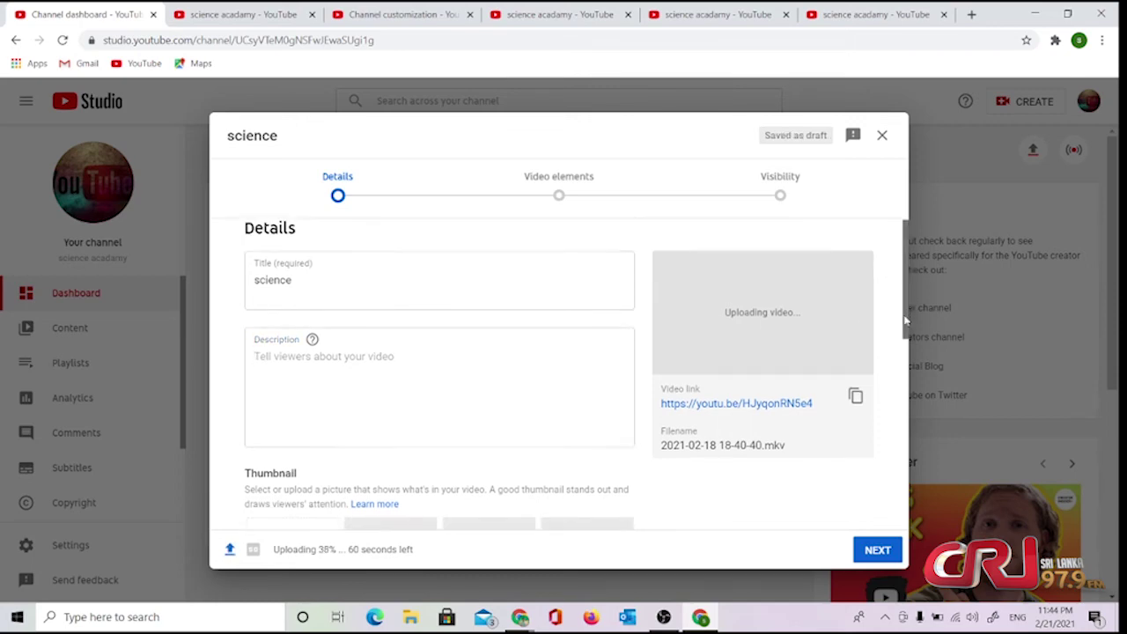
pyautogui.scroll(-1, 902, 392)
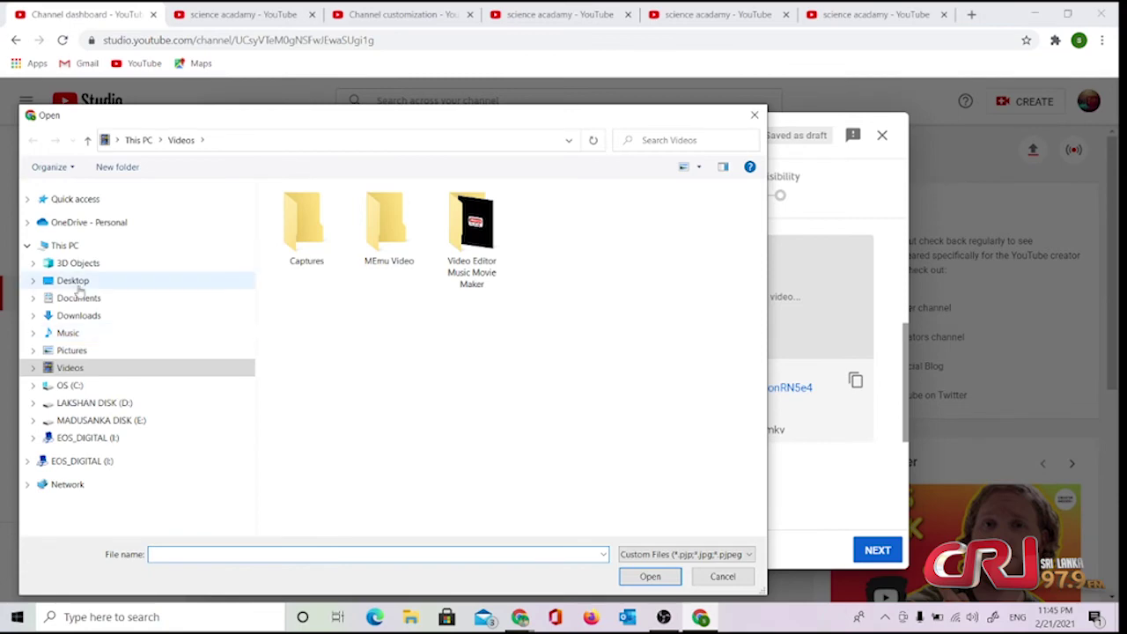
pyautogui.click(79, 315)
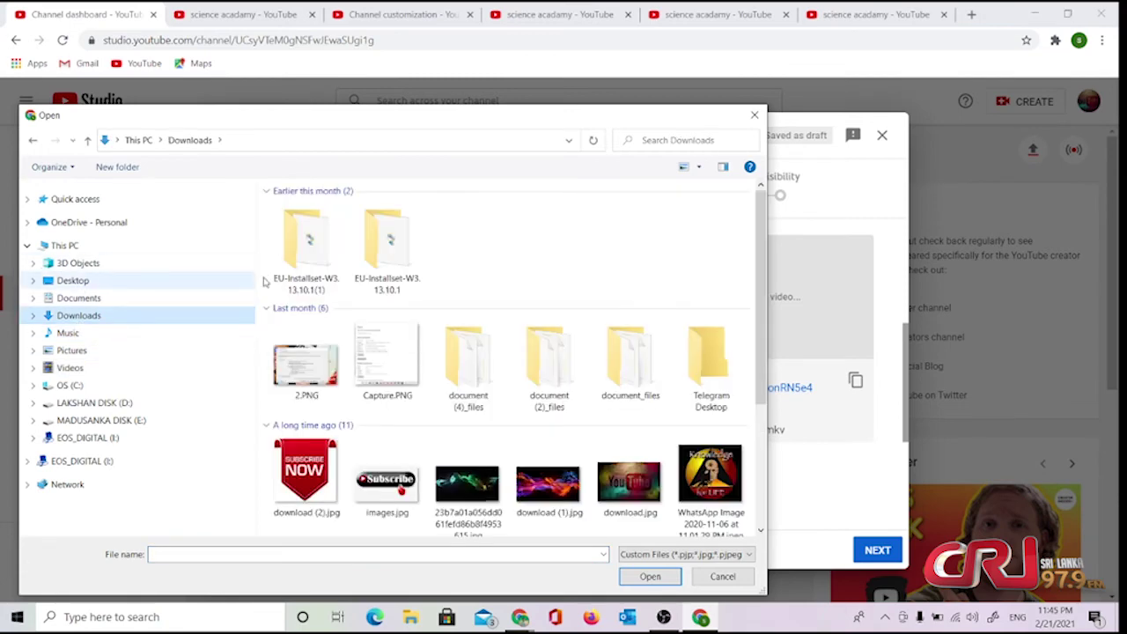
pyautogui.click(546, 484)
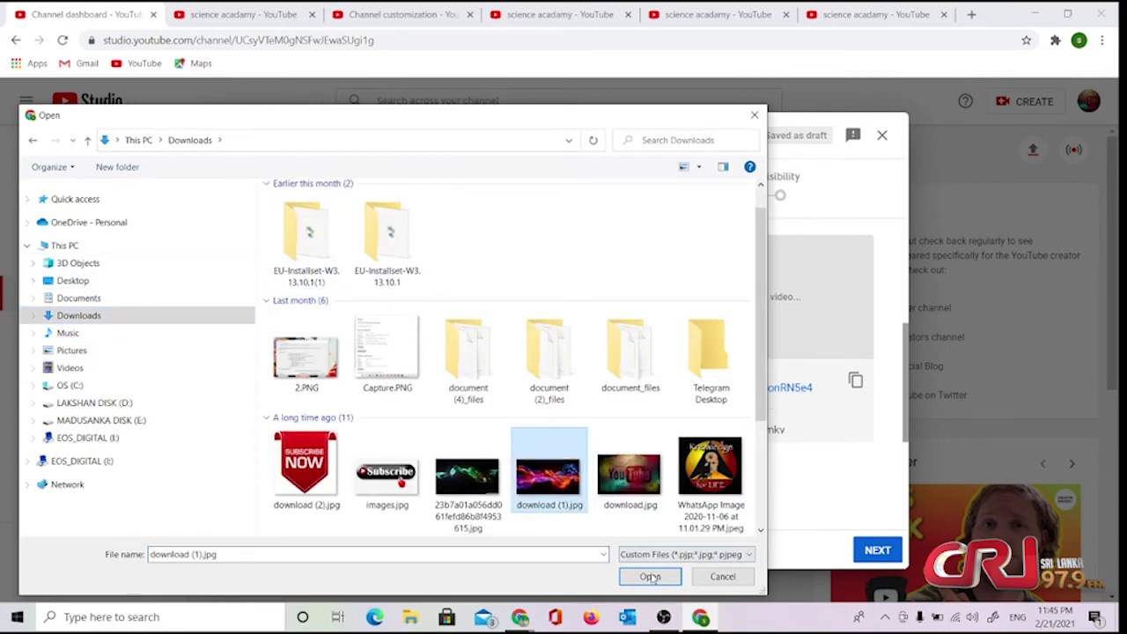
pyautogui.click(650, 577)
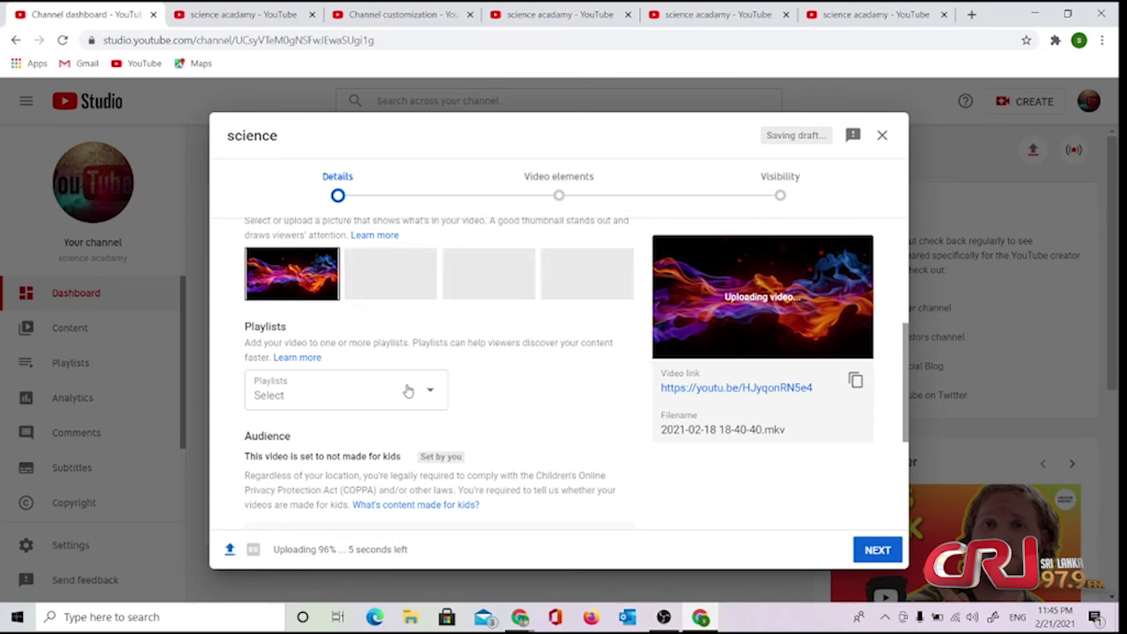
# Review the video's playlist and audience settings and expand the advanced age restriction options
pyautogui.click(432, 395)
pyautogui.click(571, 385)
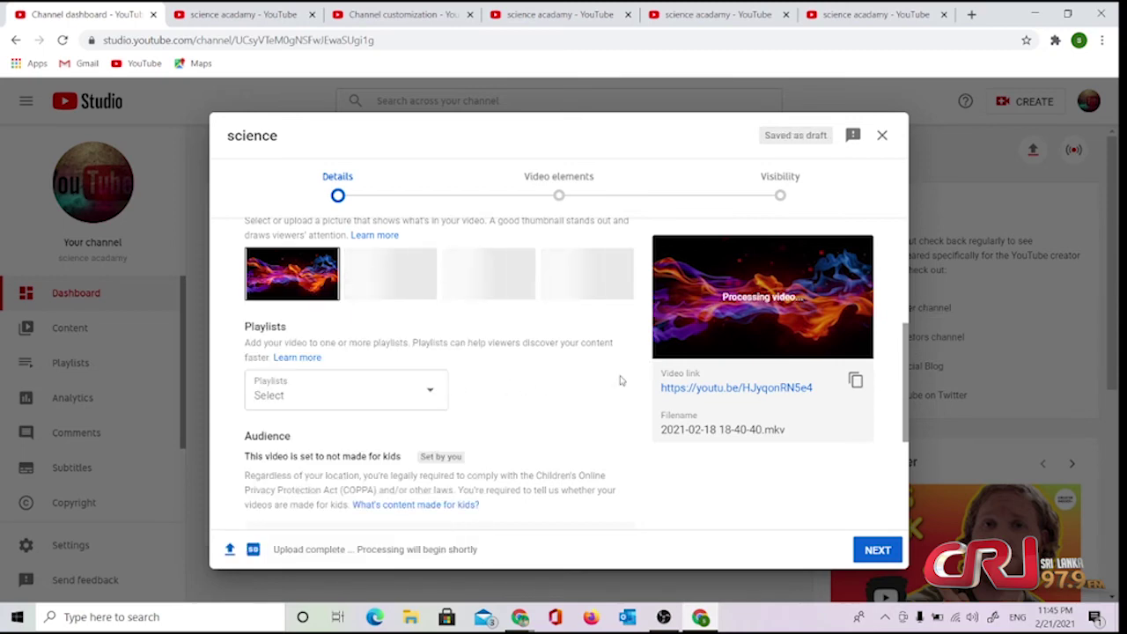
pyautogui.moveTo(909, 380); pyautogui.dragTo(909, 472)
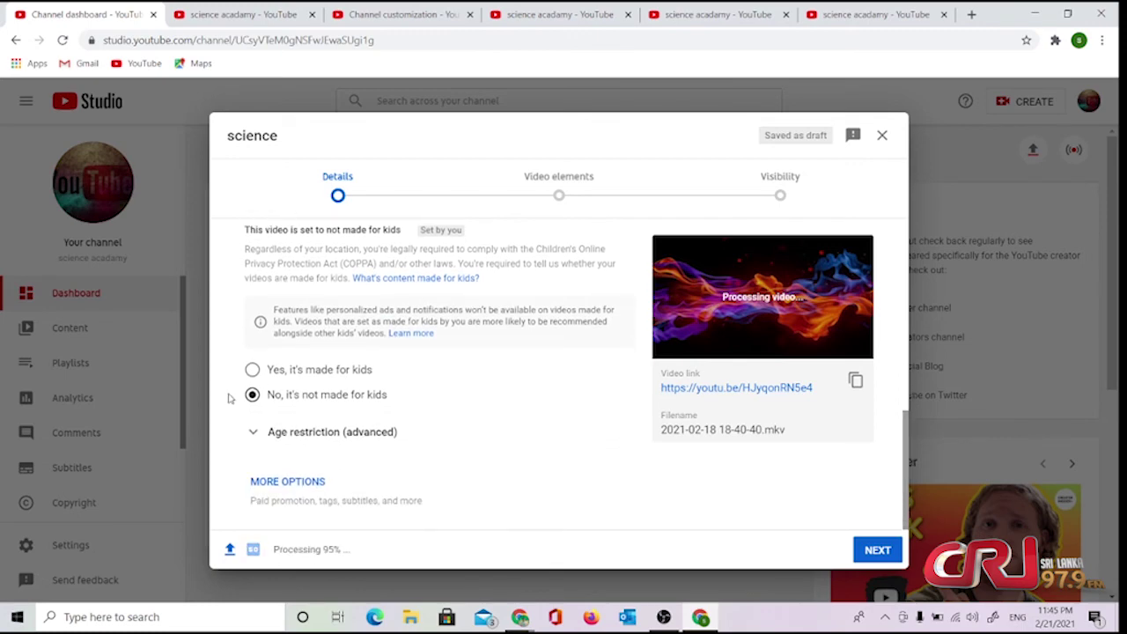
pyautogui.click(253, 431)
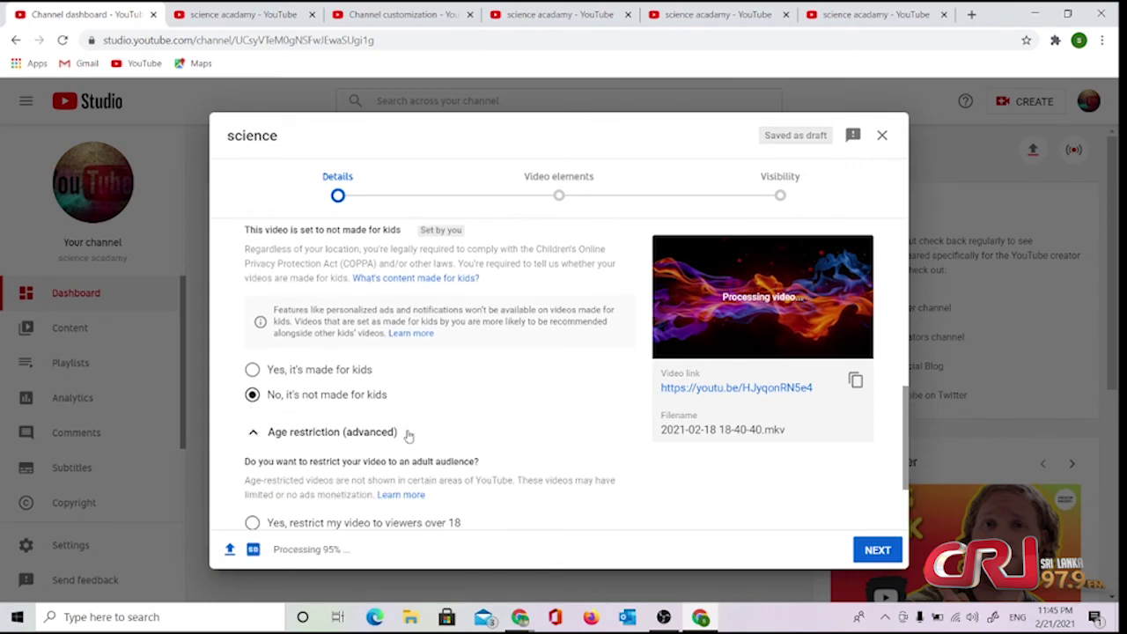
pyautogui.moveTo(907, 421); pyautogui.dragTo(907, 461)
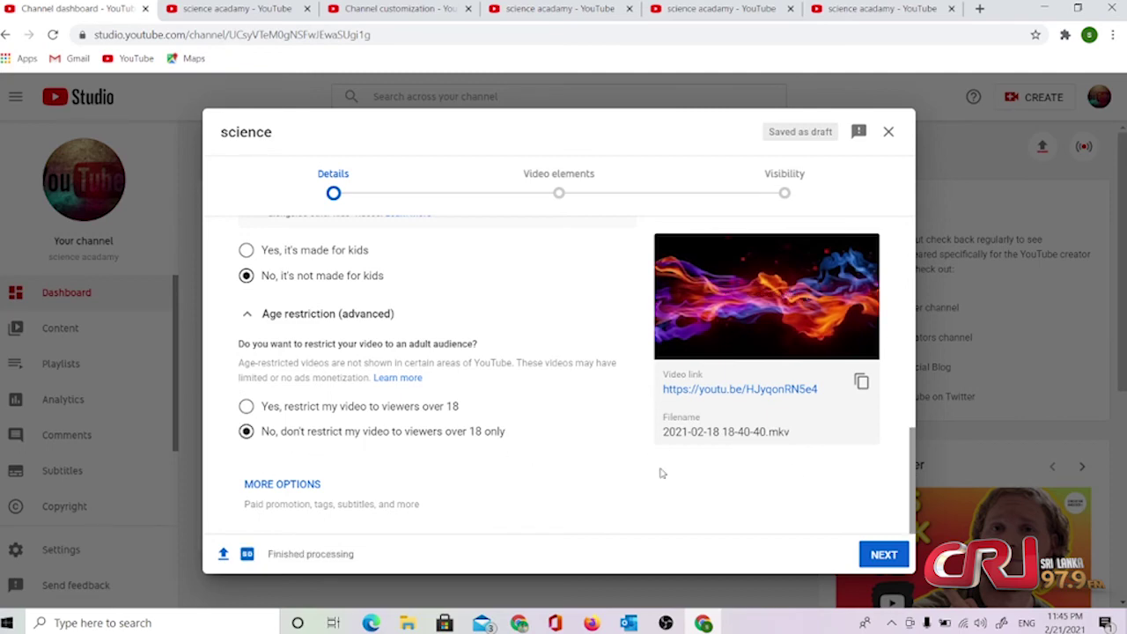
# Skip the end screen and cards, publish the video with Public visibility and return to the dashboard
pyautogui.click(905, 562)
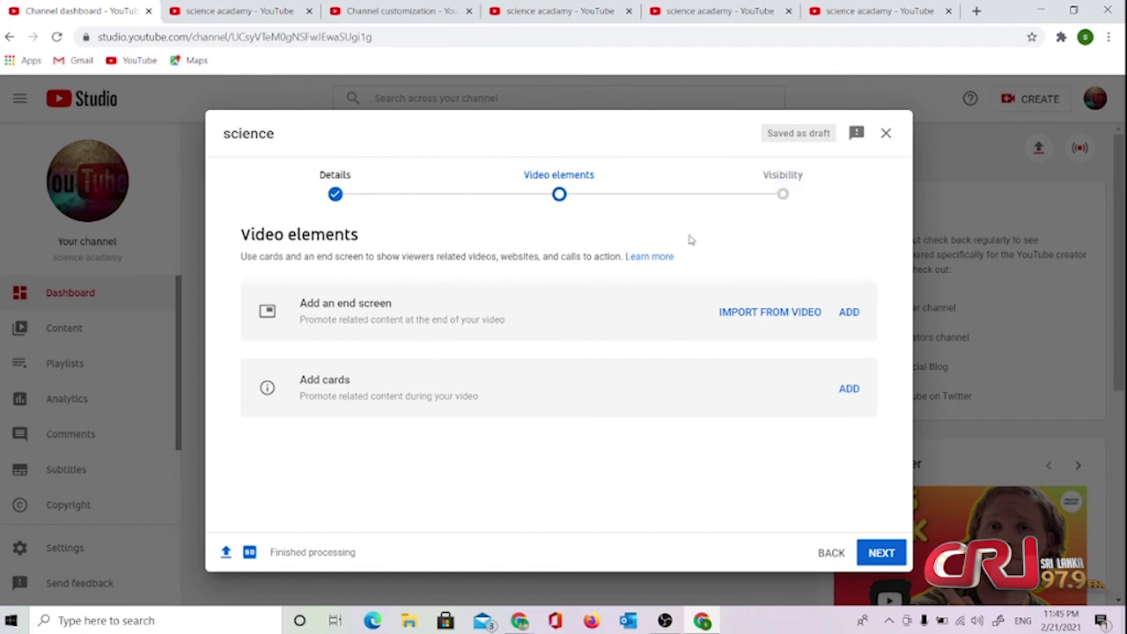
pyautogui.click(792, 199)
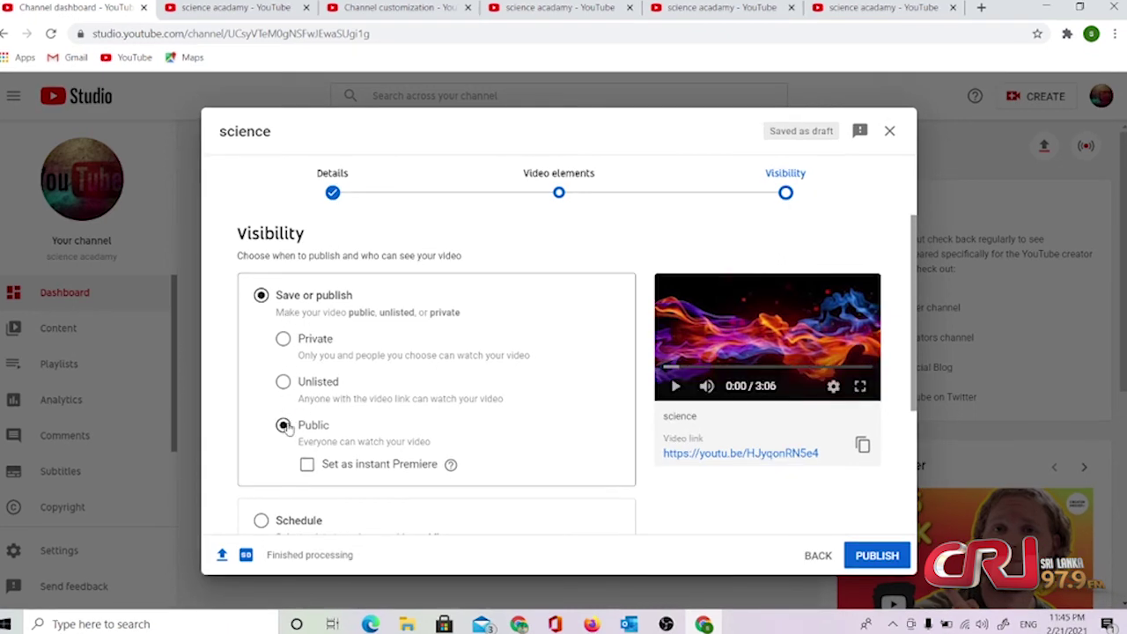
pyautogui.moveTo(912, 396); pyautogui.dragTo(904, 512)
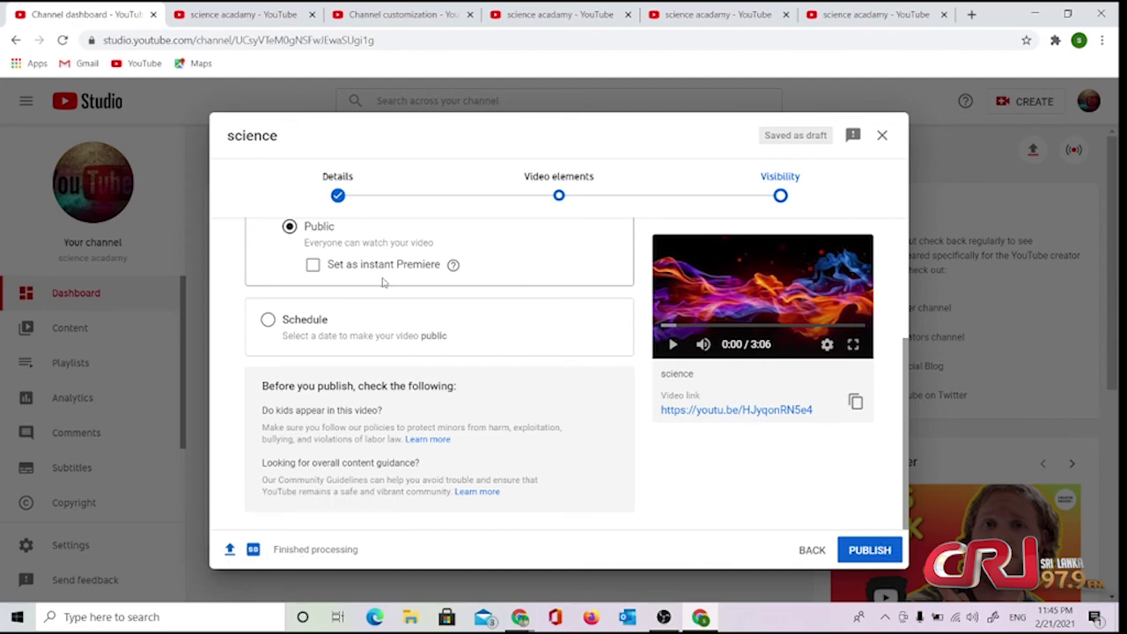
pyautogui.click(874, 554)
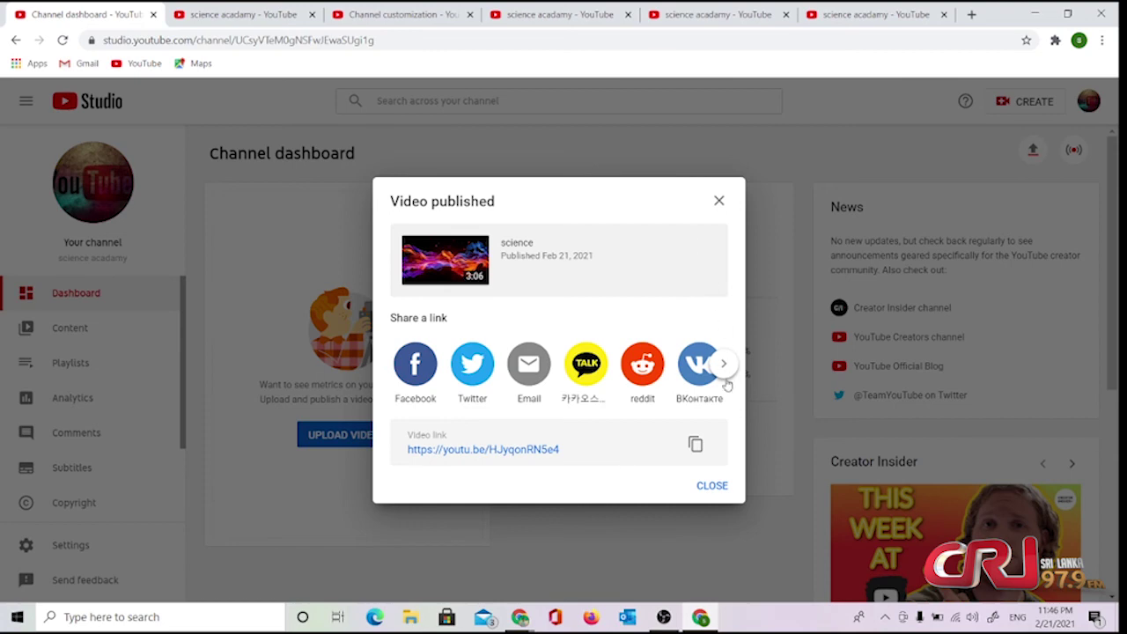
pyautogui.click(712, 487)
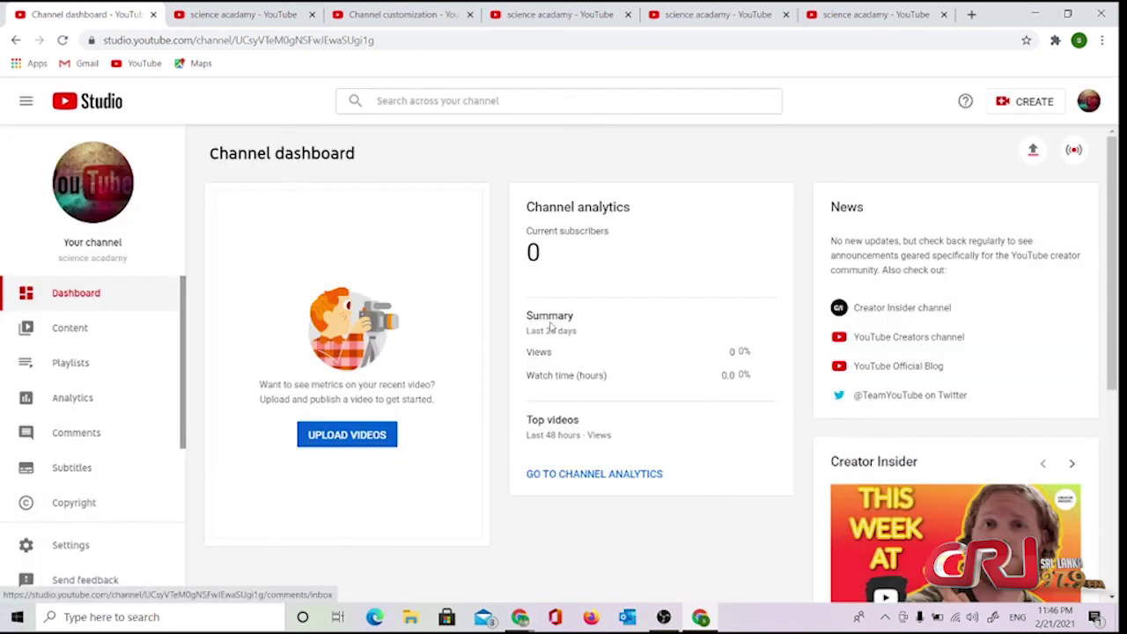
pyautogui.moveTo(1118, 216); pyautogui.dragTo(1117, 141)
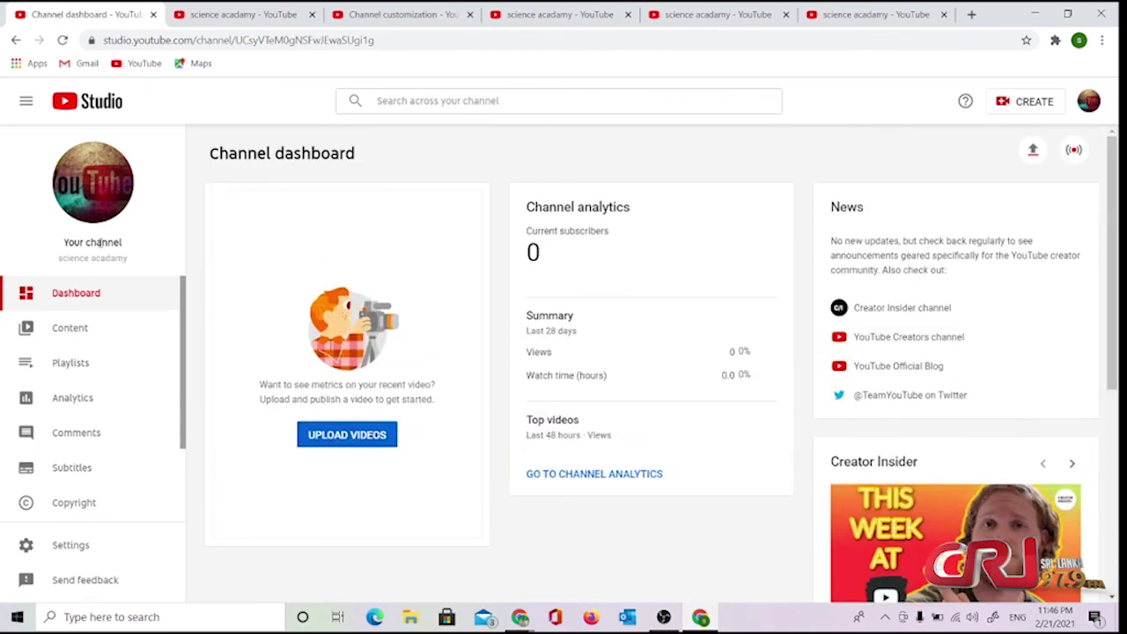